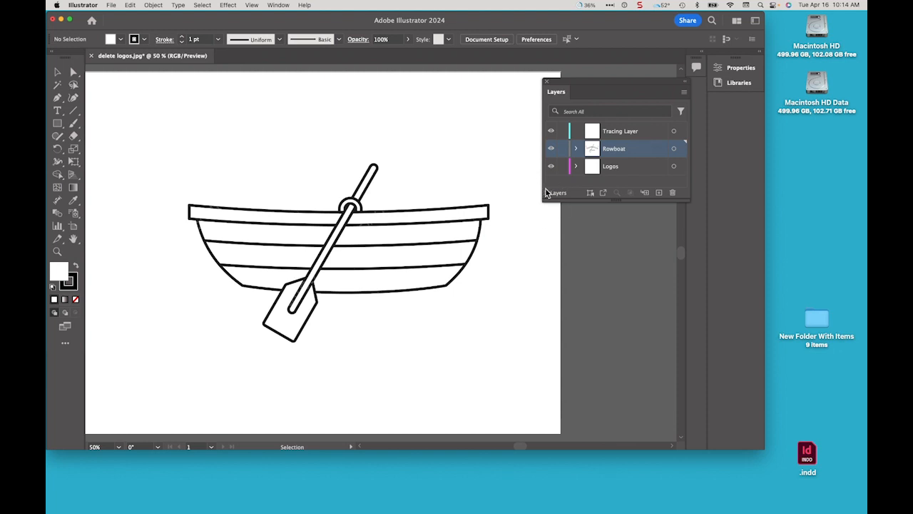
Hide the Rowboat layer and expand the Logos layer to show its sublayers
left_click(551, 150)
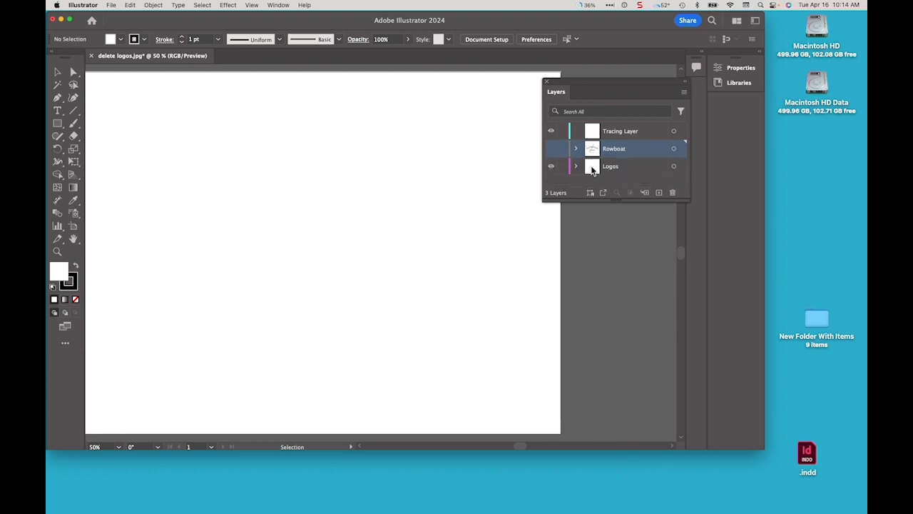
left_click(635, 167)
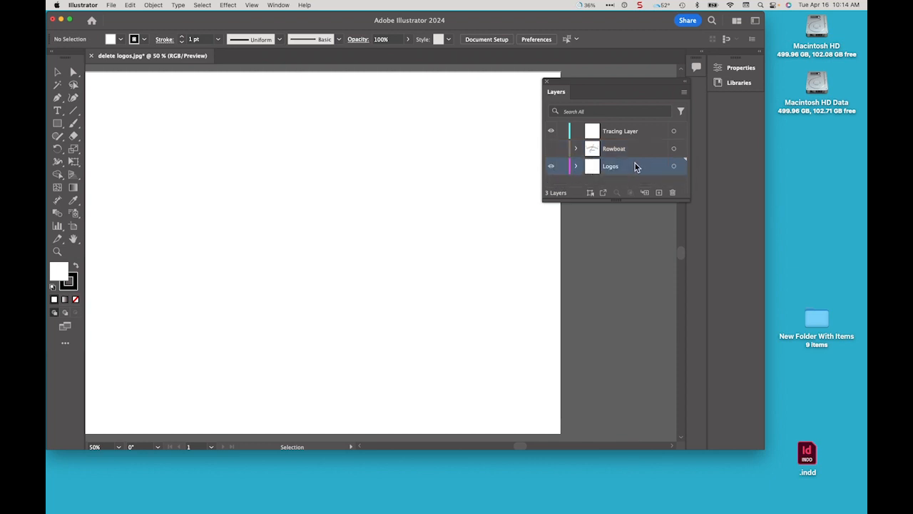
left_click(577, 167)
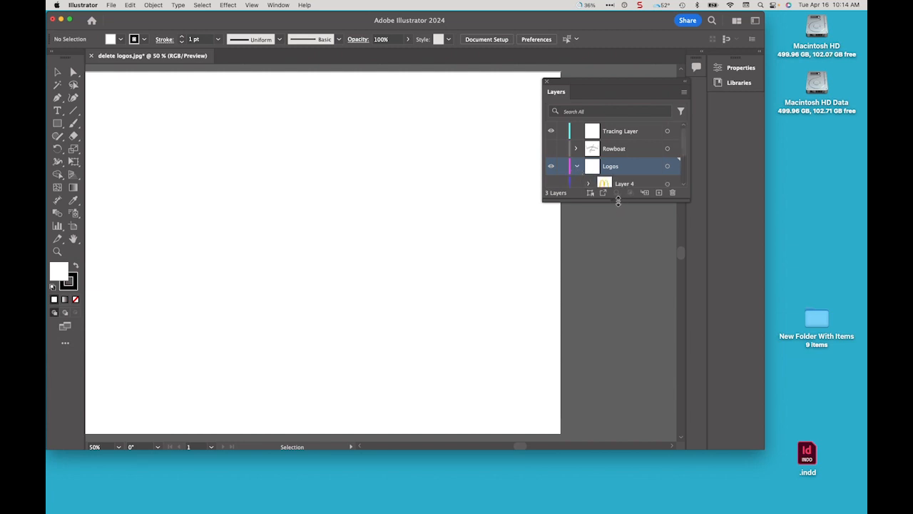
left_click_drag(618, 201, 615, 291)
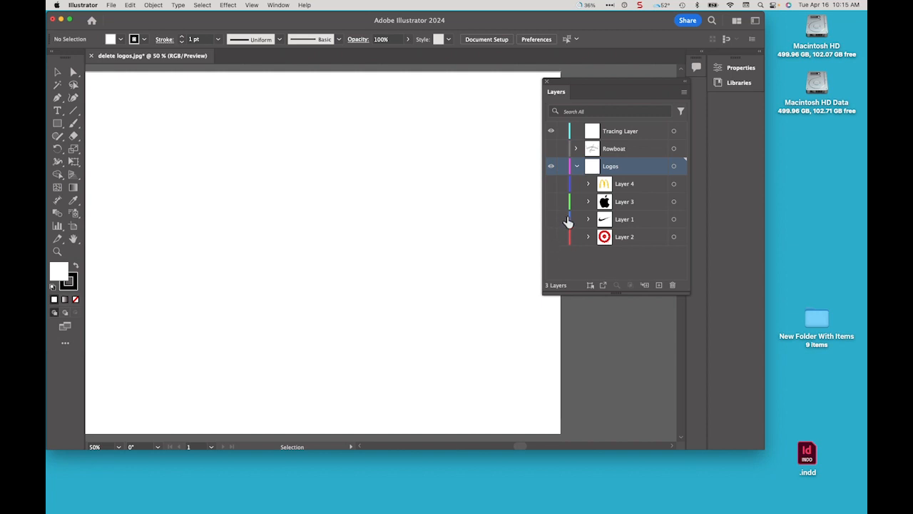
Show the Apple logo sublayer (Layer 3) and convert it into a Template layer
left_click(551, 203)
left_click(640, 203)
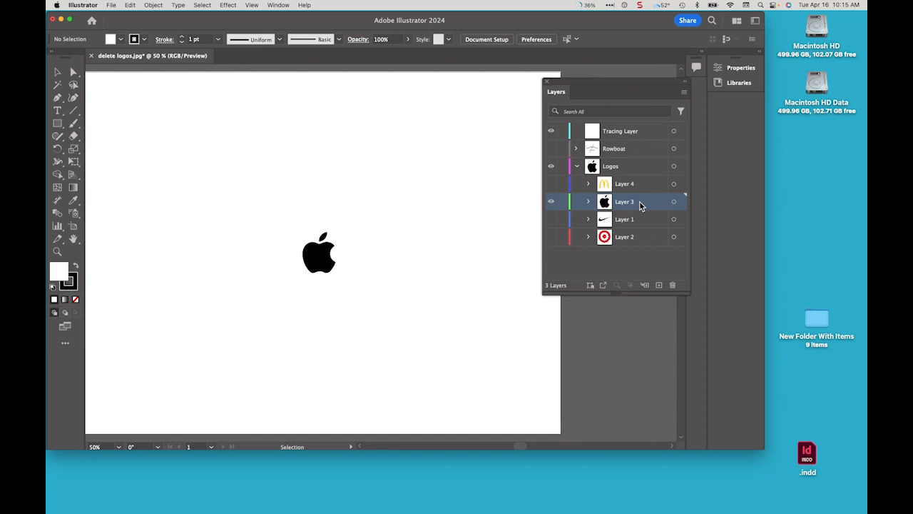
left_click(685, 93)
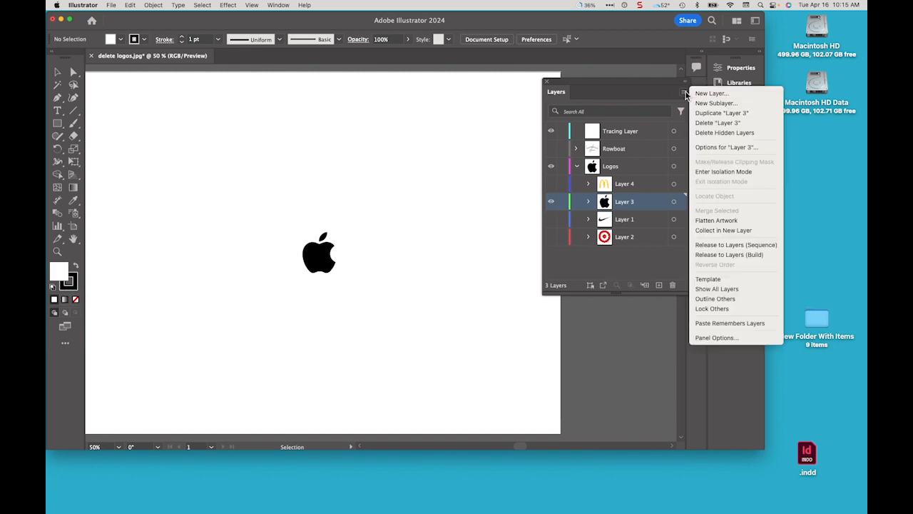
left_click(728, 282)
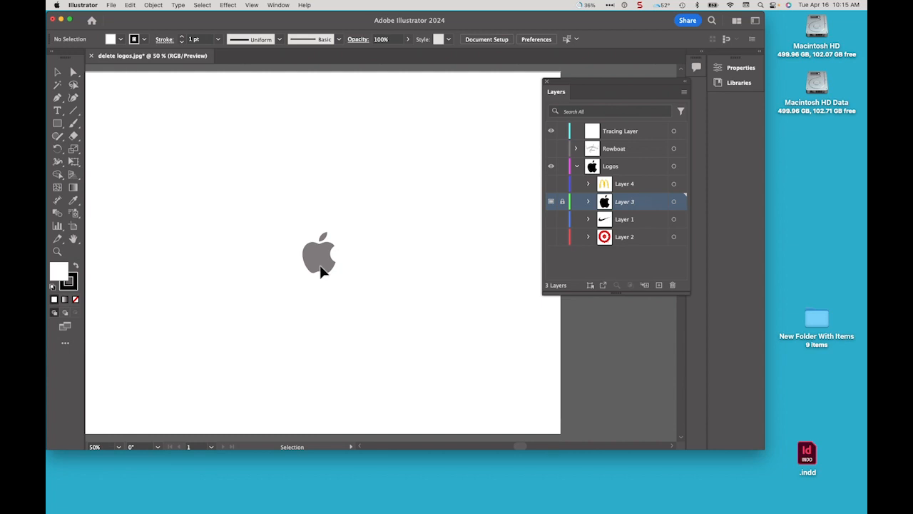
Collapse the Logos layer and make the Tracing Layer the active layer, centred on the apple logo
left_click(577, 166)
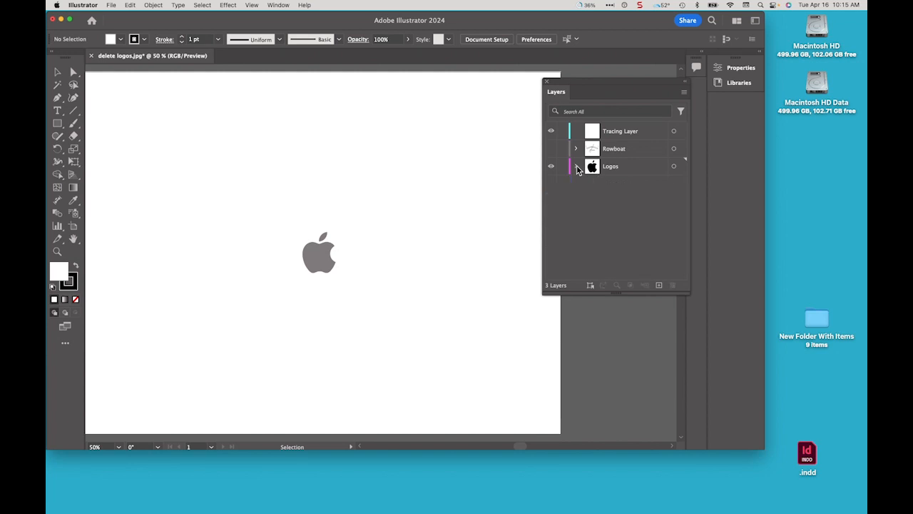
left_click(634, 133)
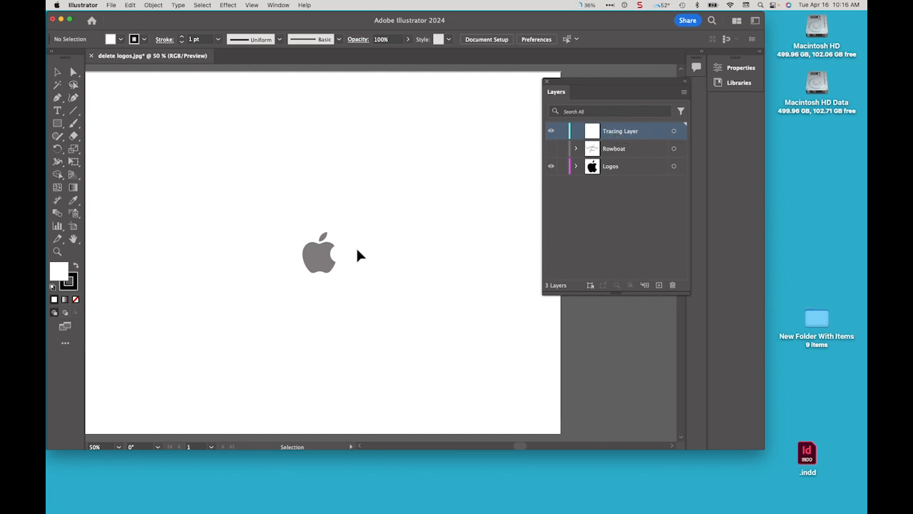
key("super+1")
key("super+equal")
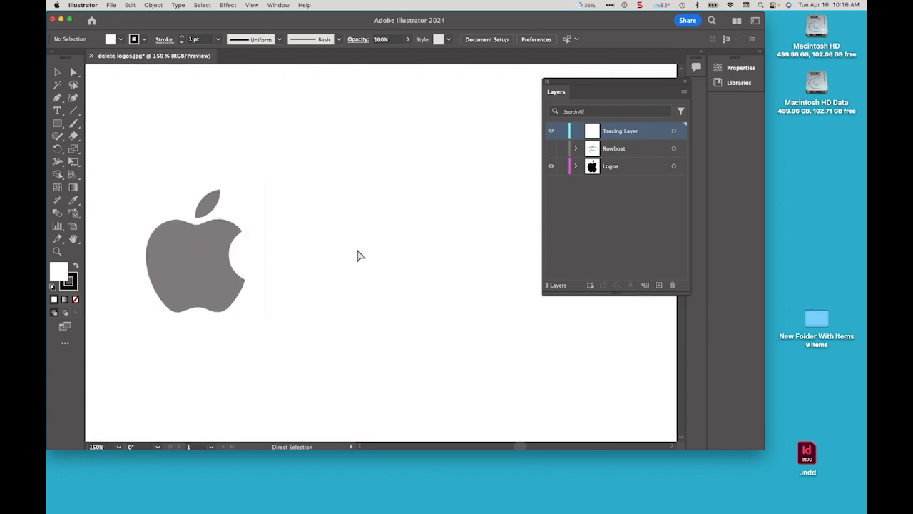
key("space")
left_click_drag(212, 263, 371, 259)
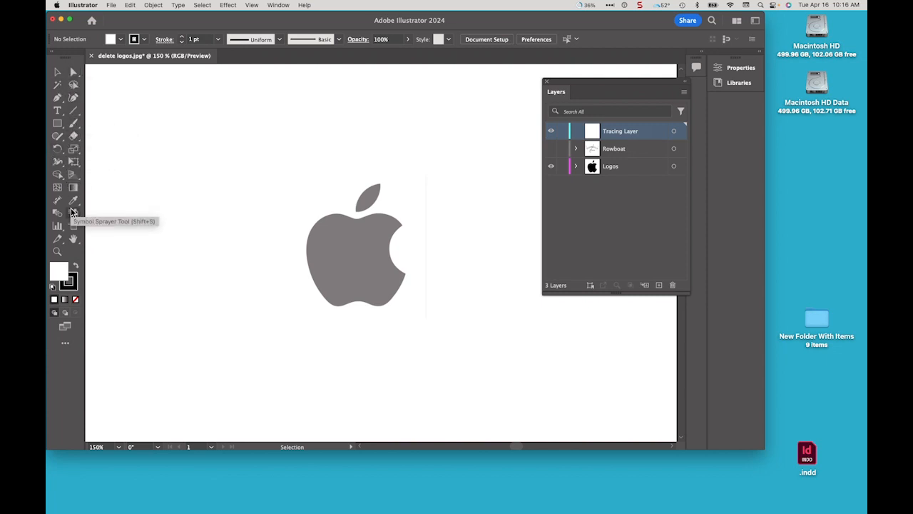
Restore the Advanced toolbar in the tools column
left_click(66, 348)
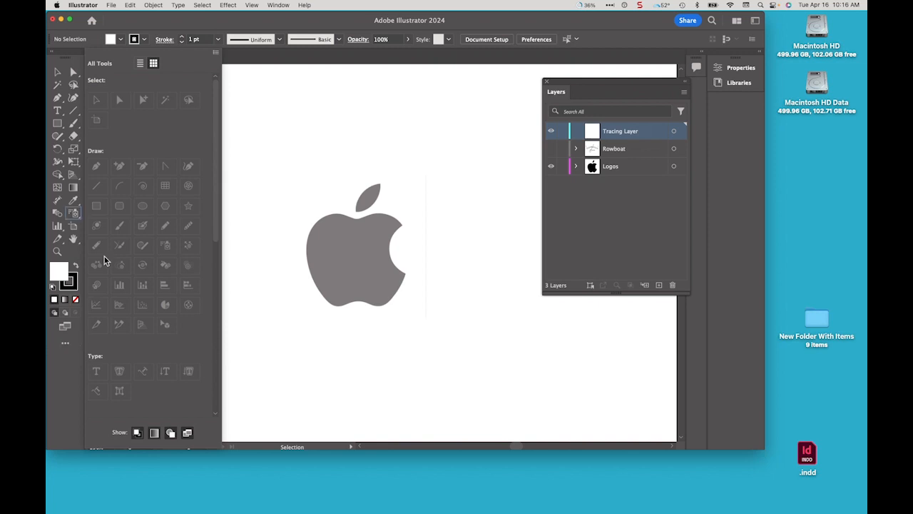
left_click(216, 53)
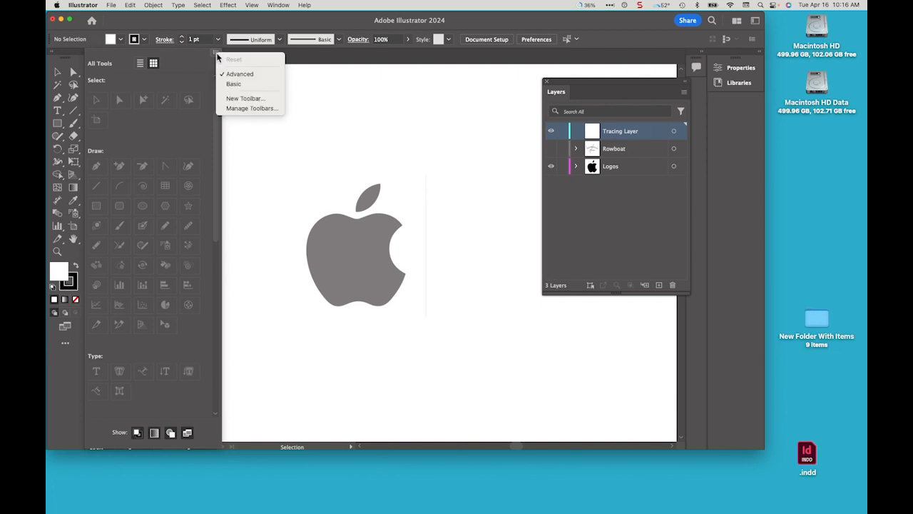
left_click(253, 75)
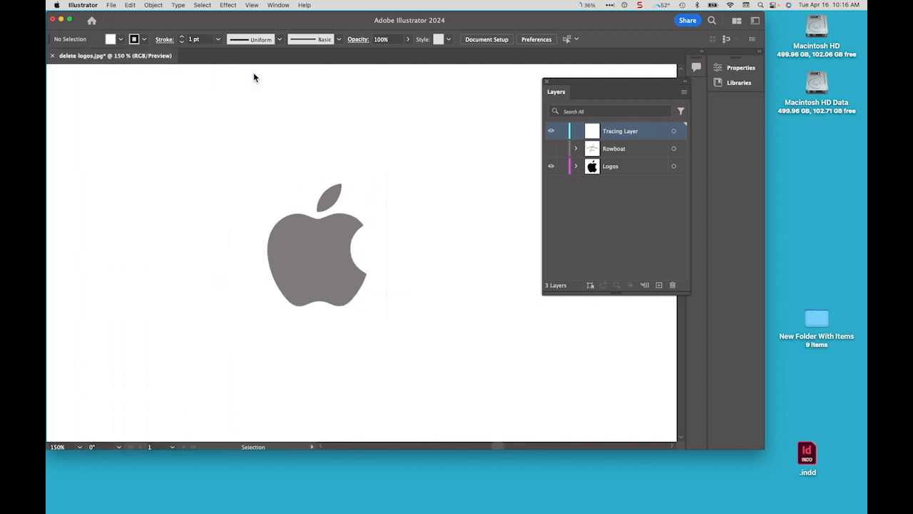
left_click(278, 5)
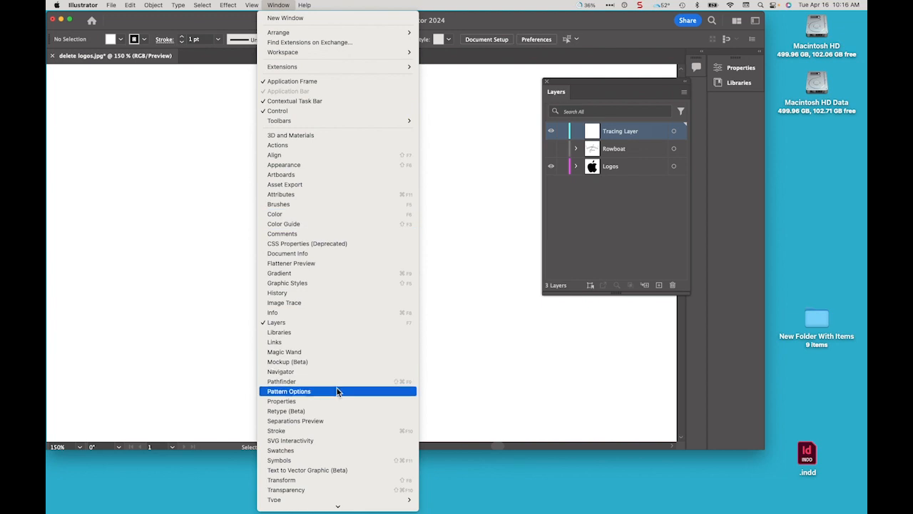
scroll(350, 450, "down", 3)
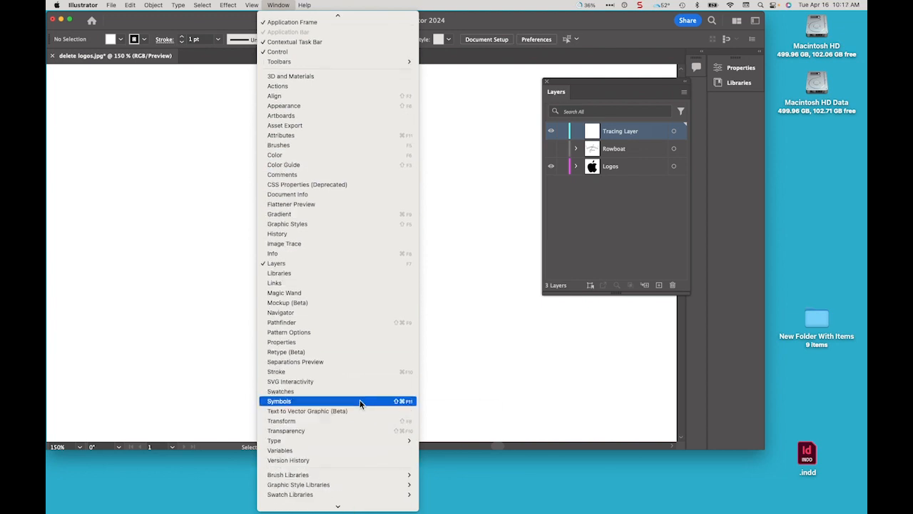
mouse_move(384, 65)
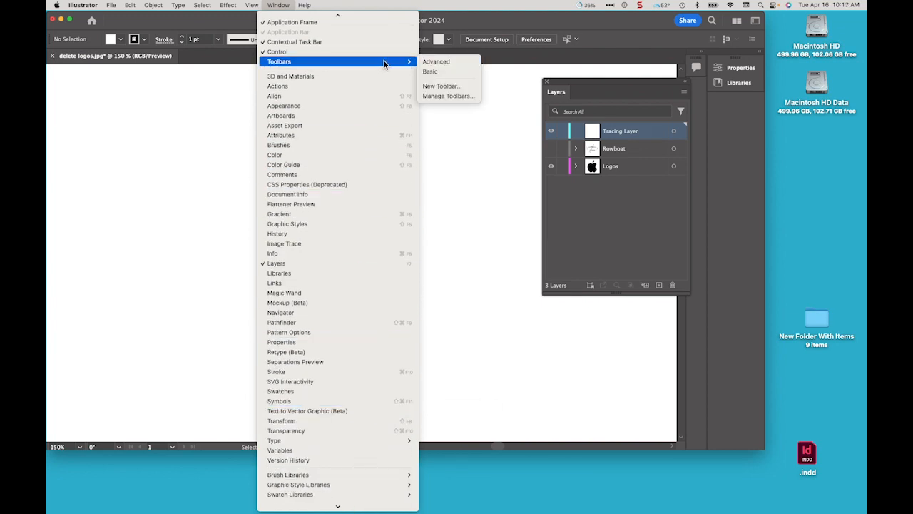
left_click(458, 62)
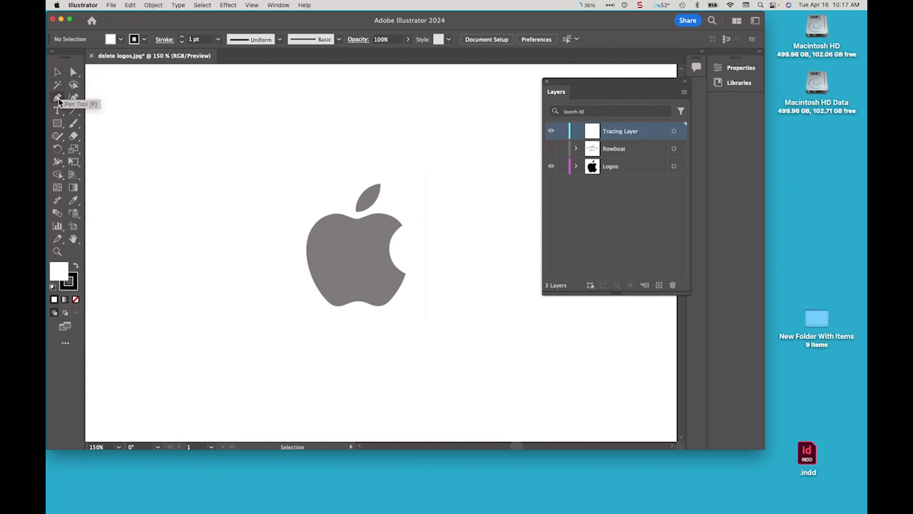
Choose the Pen tool with no fill and start a path with a curved anchor at the apple's upper right edge
left_click(57, 99)
left_click(76, 301)
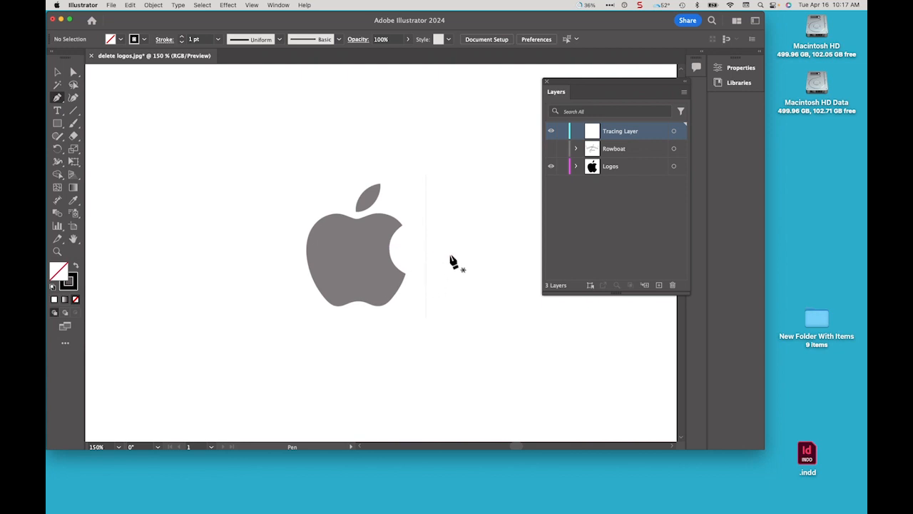
key("super+space")
left_click(367, 263, "super")
left_click(368, 263, "super")
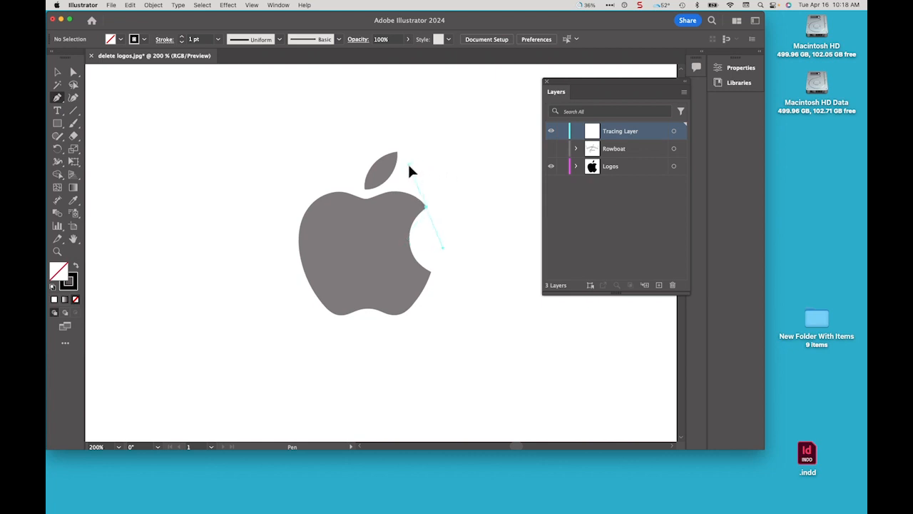
mouse_move(409, 166)
left_mouse_down()
mouse_move(394, 173)
mouse_move(404, 176)
mouse_move(373, 177)
mouse_move(403, 173)
left_mouse_up()
mouse_move(402, 172)
left_mouse_down()
mouse_move(421, 204)
mouse_move(407, 180)
left_mouse_up()
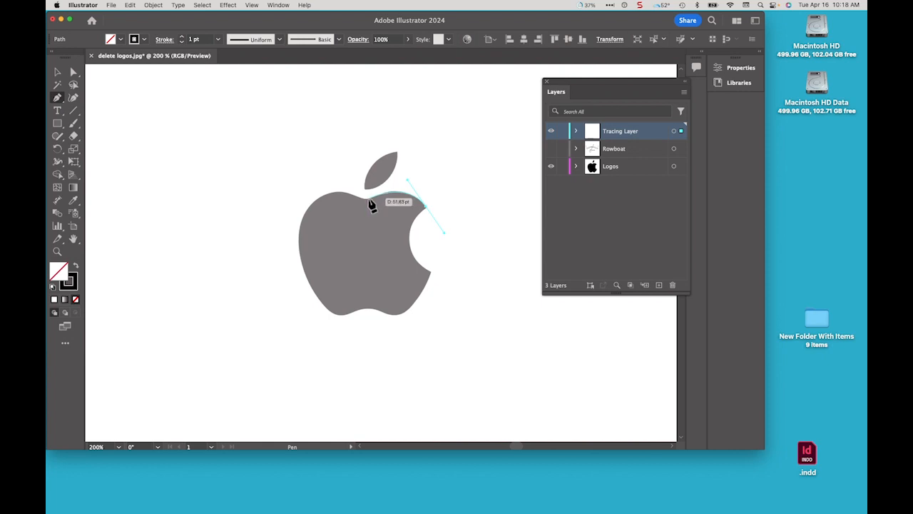
Add curved anchors along the apple's top edge, breaking the handle at the dip under the leaf
left_click(369, 201)
left_click(362, 204)
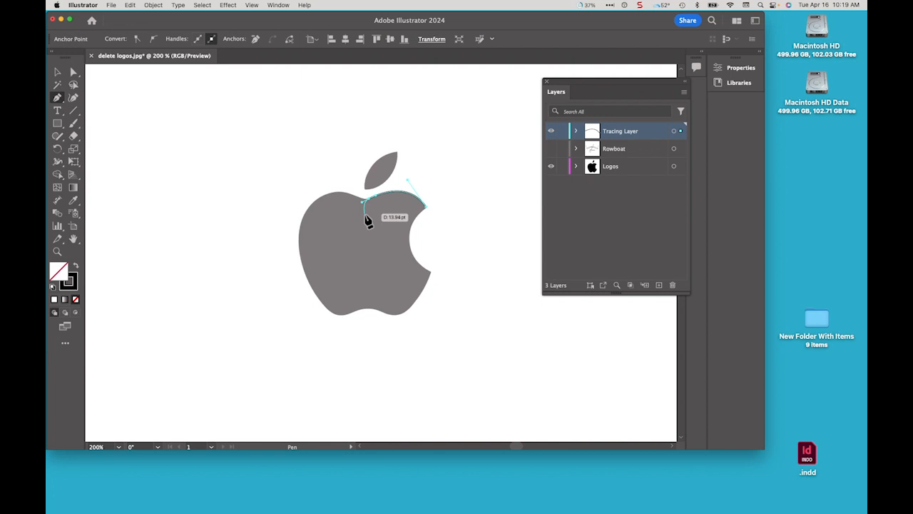
key("alt")
left_click(346, 197)
left_click_drag(348, 193, 340, 192)
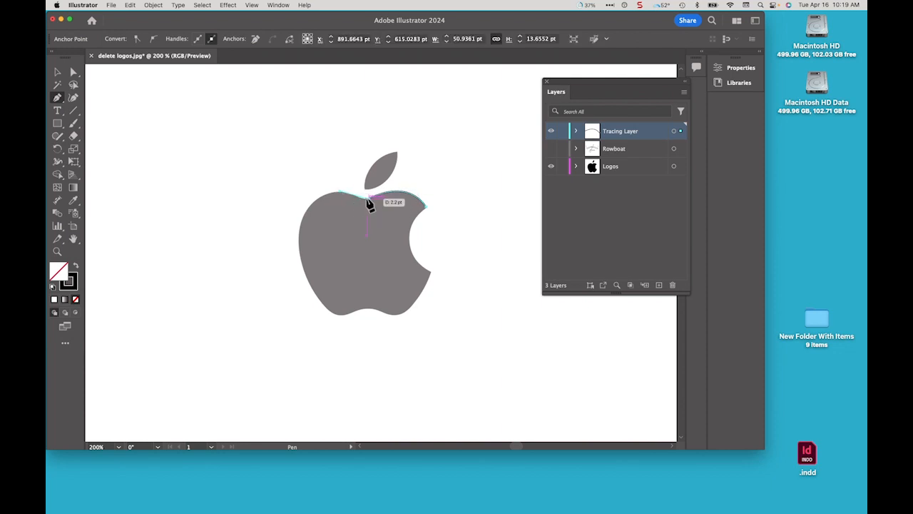
Add a curved anchor down the apple's left side
left_click(300, 226)
left_click_drag(298, 236, 289, 269)
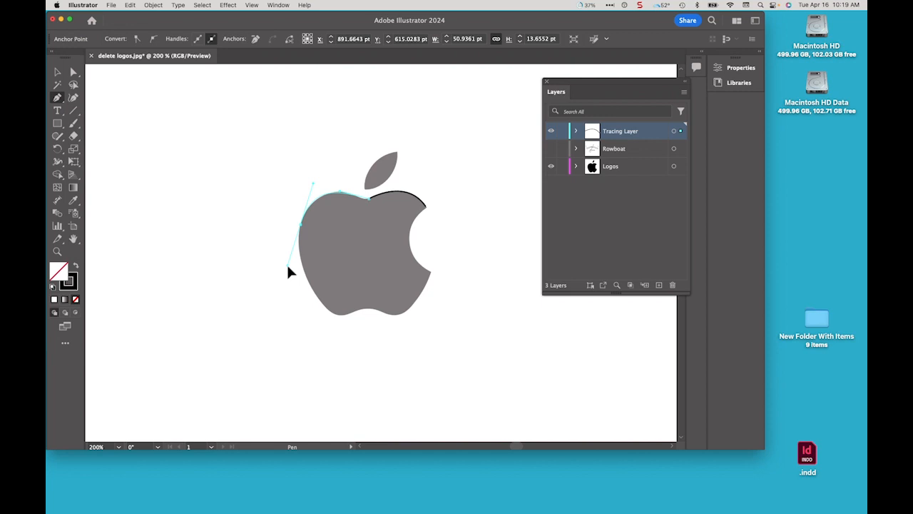
left_click_drag(288, 271, 289, 270)
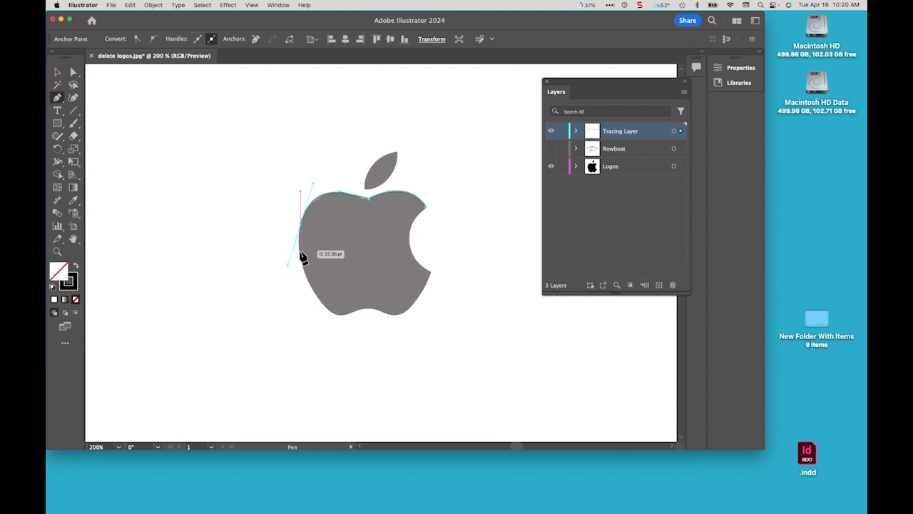
Add curved anchors along the apple's bottom left lobe and central notch
left_click(337, 314)
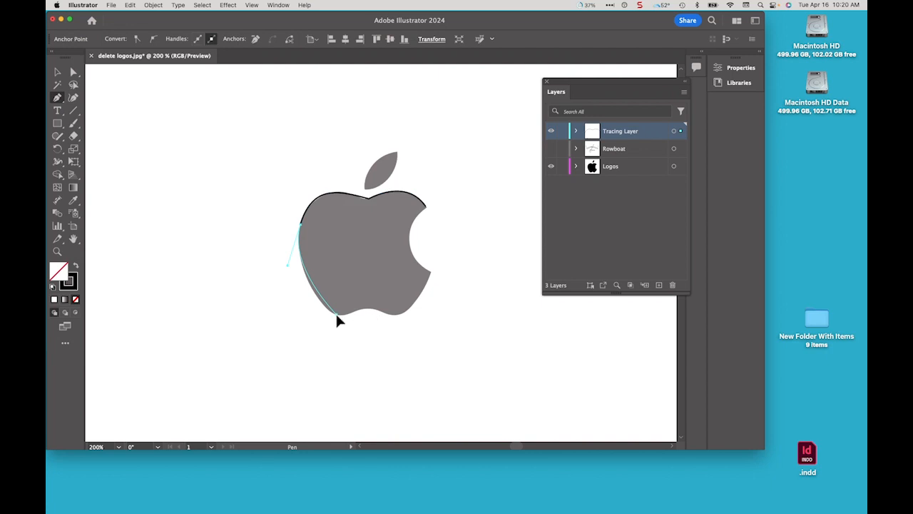
mouse_move(337, 314)
left_mouse_down()
mouse_move(346, 315)
mouse_move(337, 334)
mouse_move(353, 301)
mouse_move(359, 319)
mouse_move(351, 318)
left_mouse_up()
left_click_drag(348, 314, 368, 314)
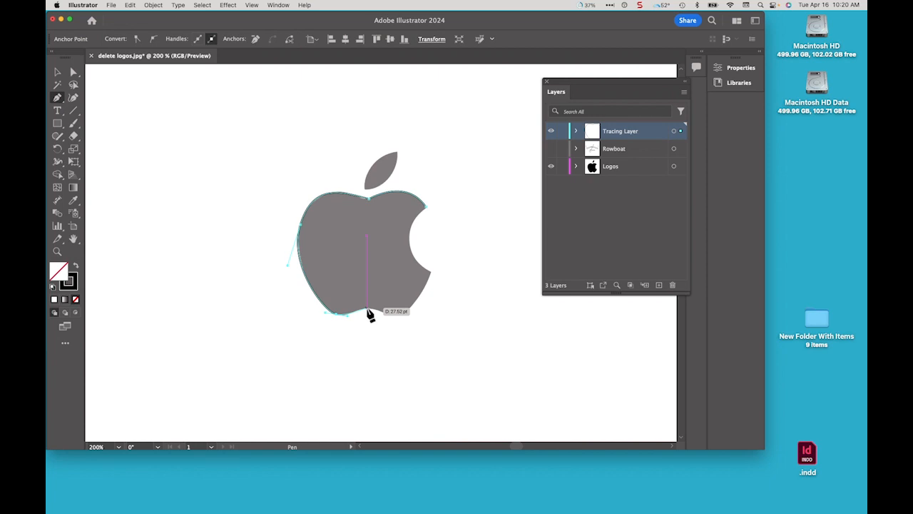
left_click_drag(369, 314, 377, 306)
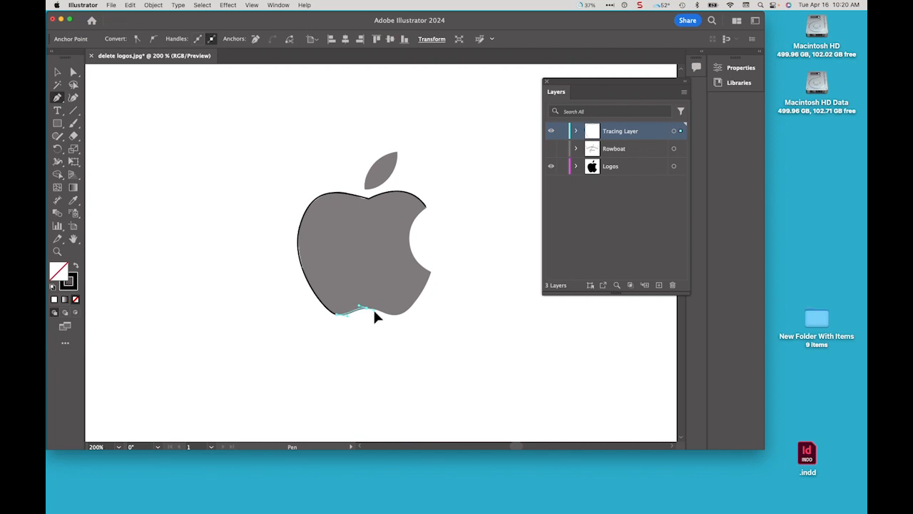
Continue the path with curved anchors along the bottom right lobe and up the right side
left_click(374, 309)
left_click_drag(376, 314, 392, 322)
mouse_move(394, 316)
left_mouse_down()
mouse_move(420, 310)
mouse_move(411, 313)
left_mouse_up()
mouse_move(419, 299)
left_mouse_down()
mouse_move(432, 272)
mouse_move(421, 262)
mouse_move(431, 272)
left_mouse_up()
left_click_drag(433, 260, 438, 264)
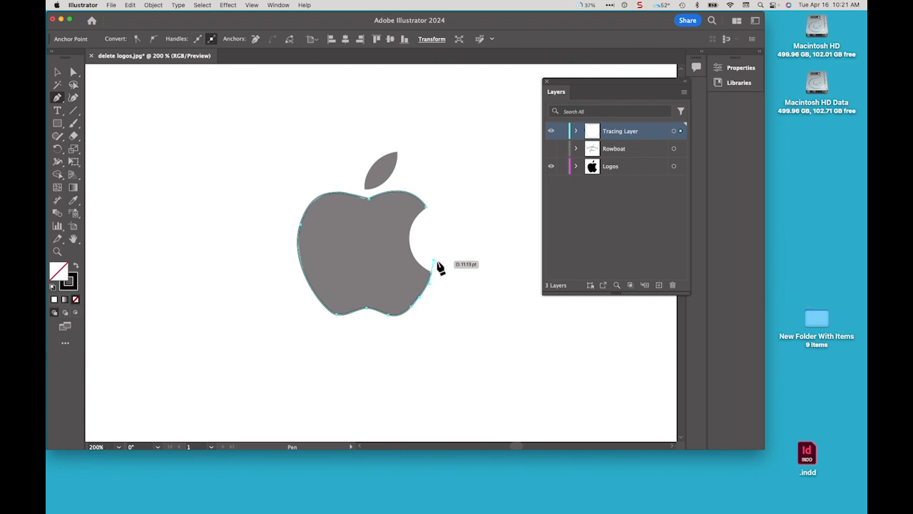
left_click_drag(440, 268, 440, 267)
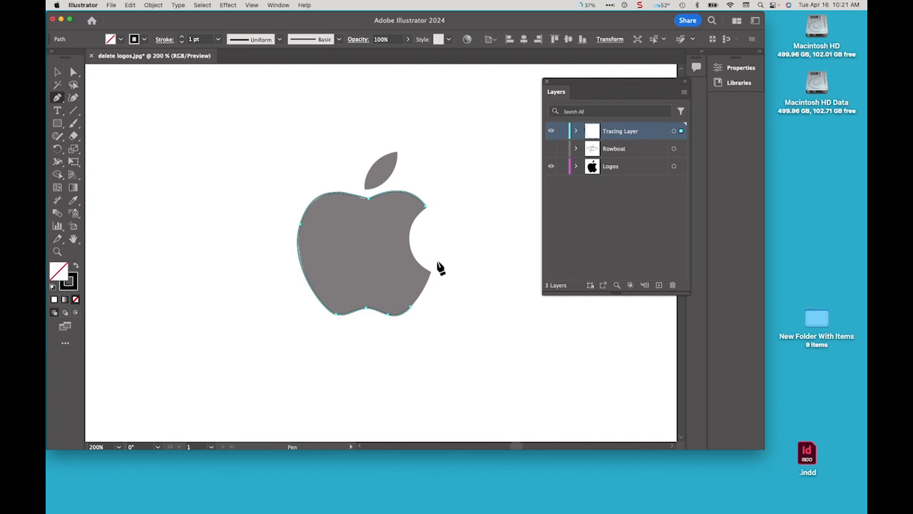
Redraw the anchors from the bottom right lobe up to the lower corner of the bite
left_click(410, 307)
left_click(410, 307)
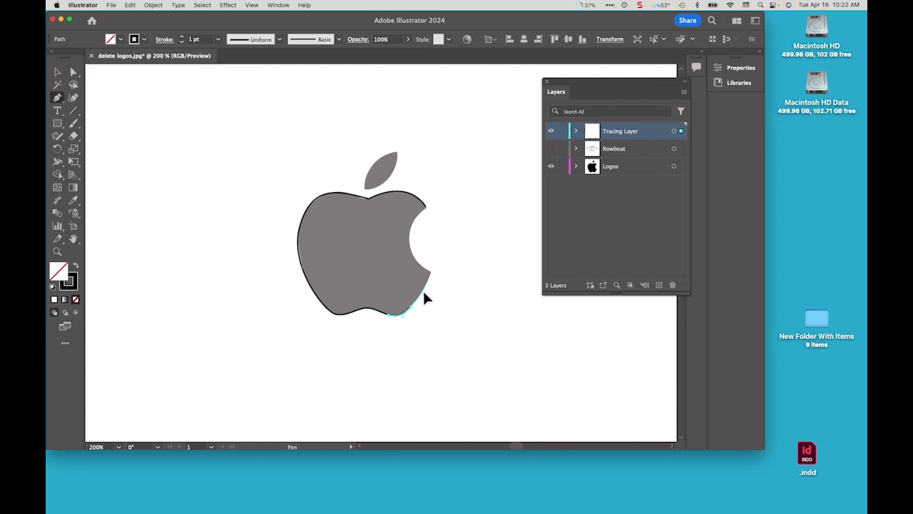
left_click_drag(423, 290, 431, 274)
left_click(431, 271)
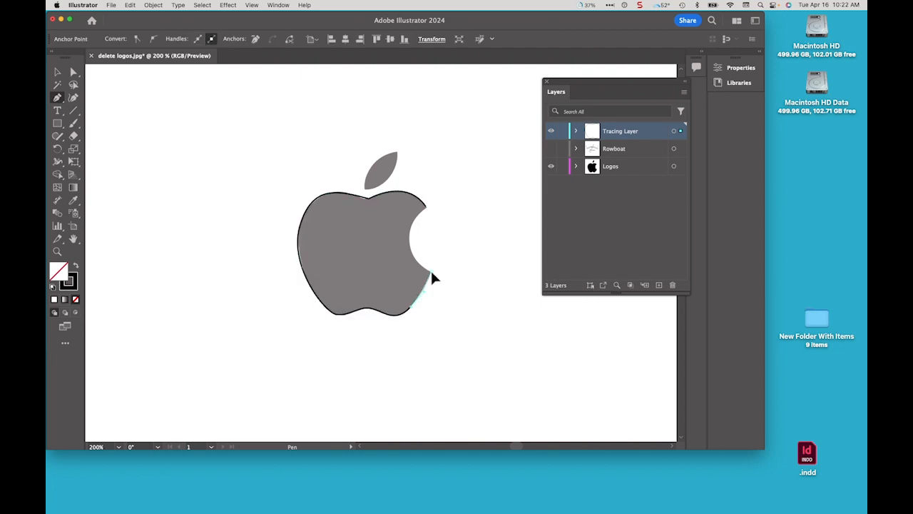
mouse_move(432, 272)
left_mouse_down()
mouse_move(437, 236)
mouse_move(437, 256)
left_mouse_up()
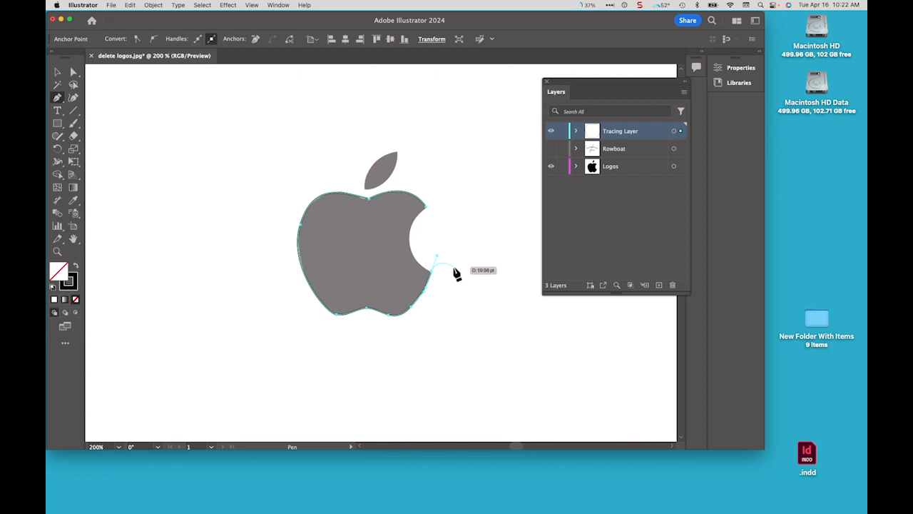
Trace curved anchors around the bite's inner curve and upper corner, bringing the path back toward the top notch
key("alt")
left_click(436, 253, "alt")
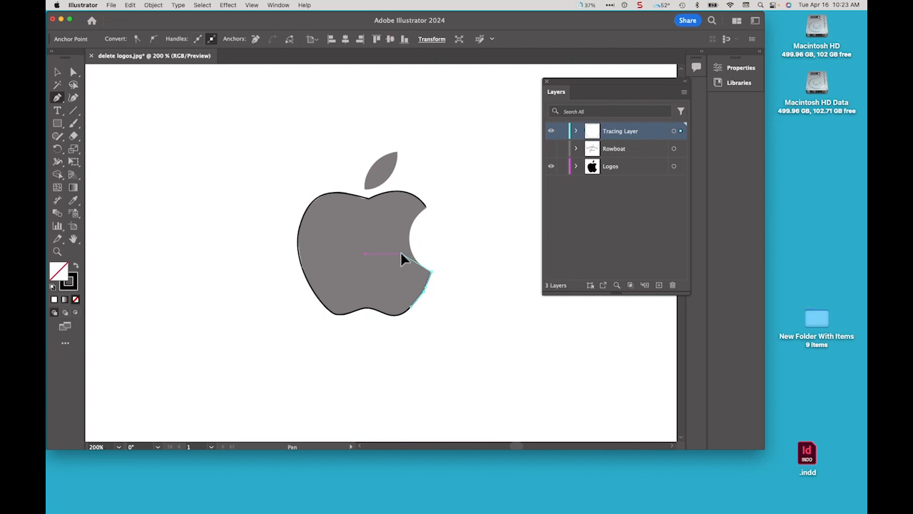
left_click_drag(401, 256, 412, 241)
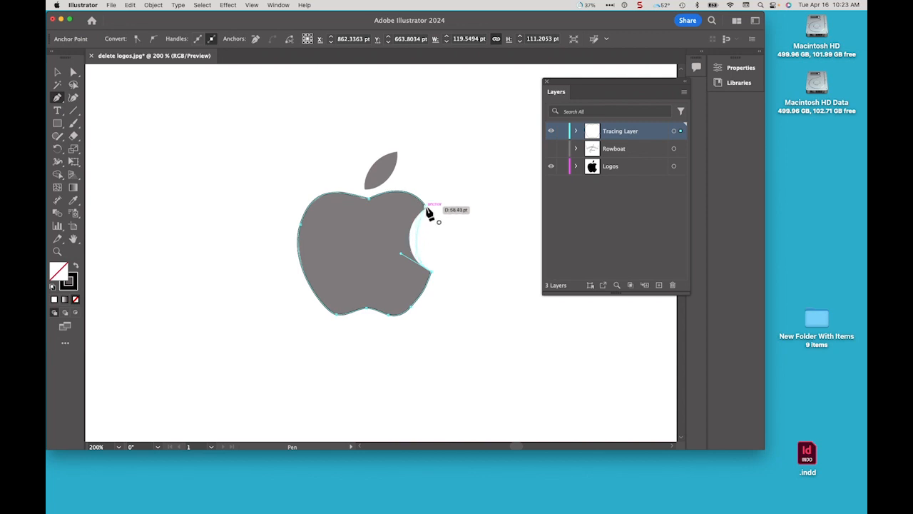
mouse_move(427, 207)
left_mouse_down()
mouse_move(410, 240)
mouse_move(421, 236)
mouse_move(424, 208)
mouse_move(440, 183)
mouse_move(451, 182)
mouse_move(448, 190)
left_mouse_up()
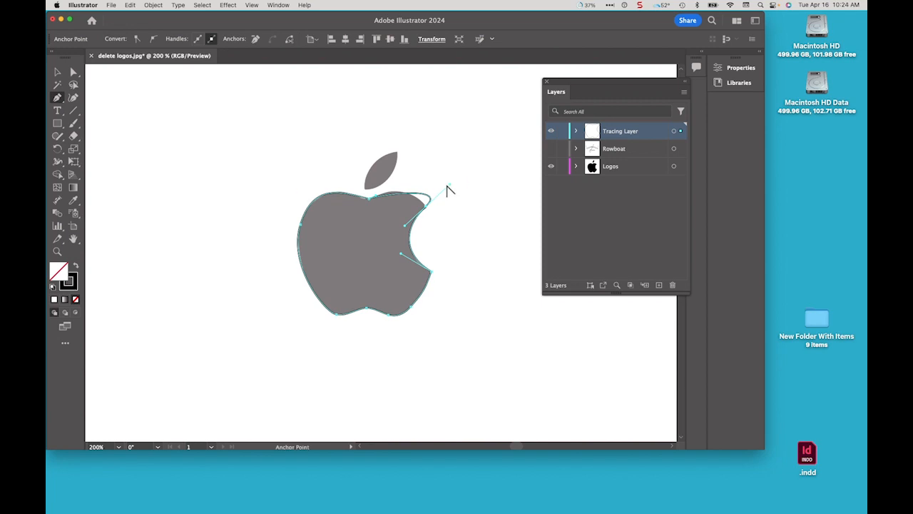
left_click_drag(449, 185, 407, 181)
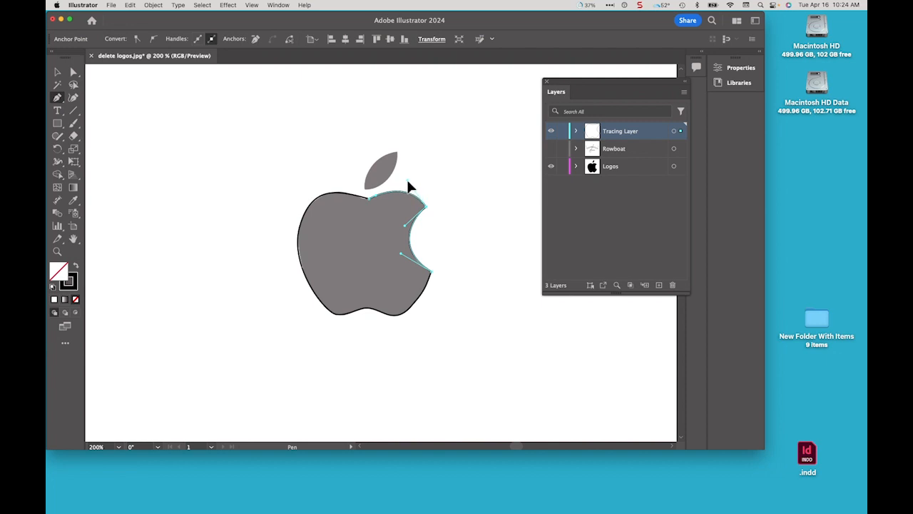
left_click(408, 184)
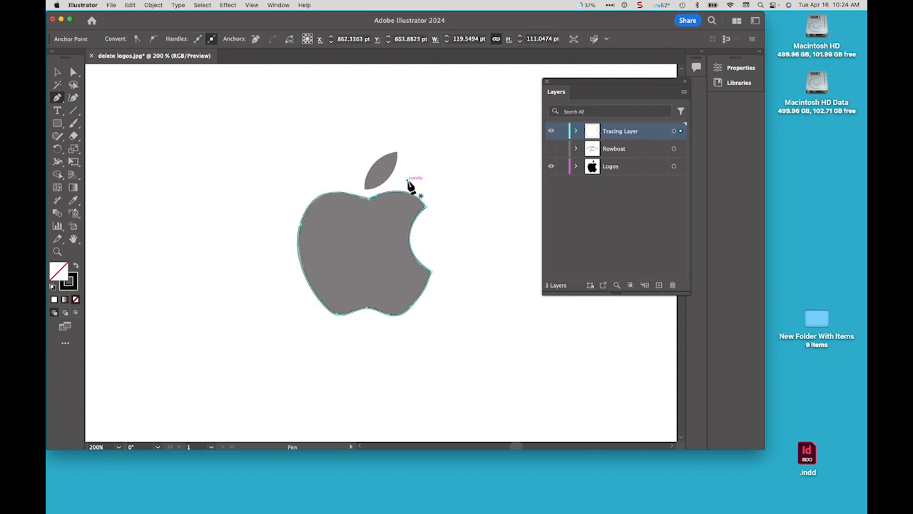
left_click(58, 74)
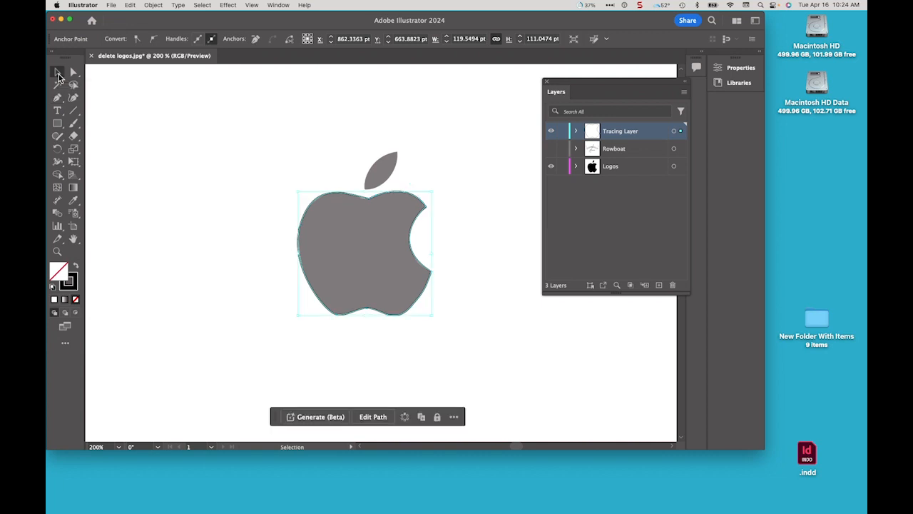
left_click(157, 181)
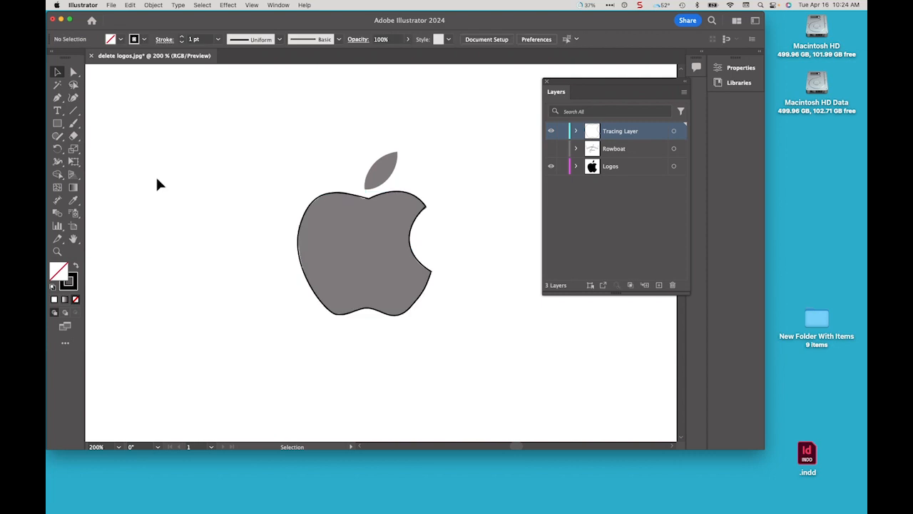
key("super+space")
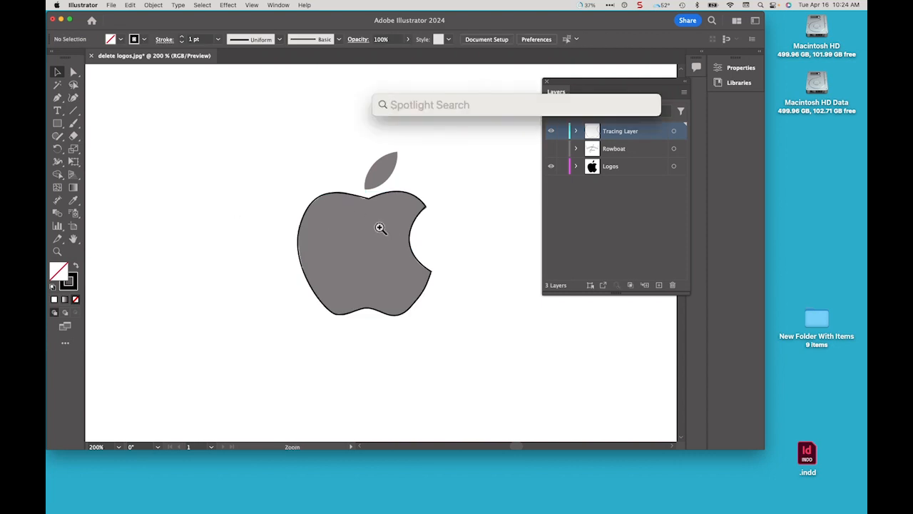
key("Escape")
left_click(373, 214)
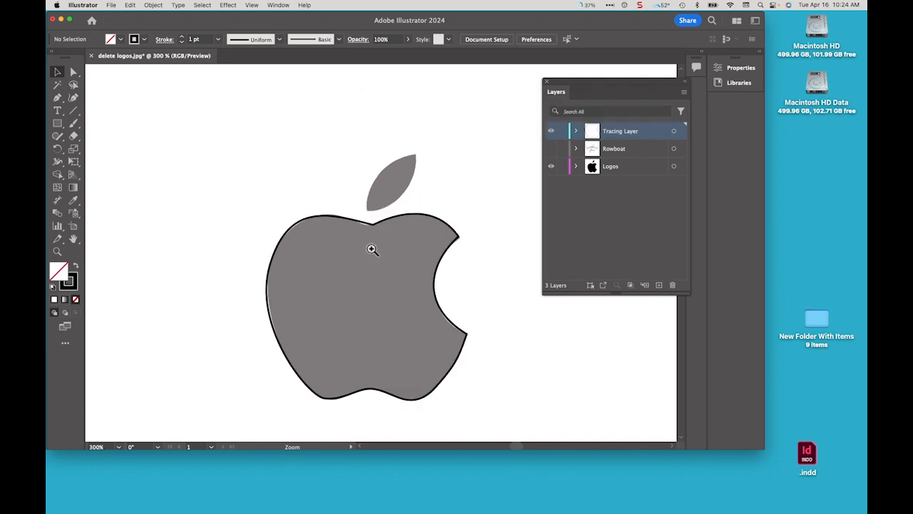
left_click(371, 246)
key("super+space")
left_click_drag(378, 271, 379, 211)
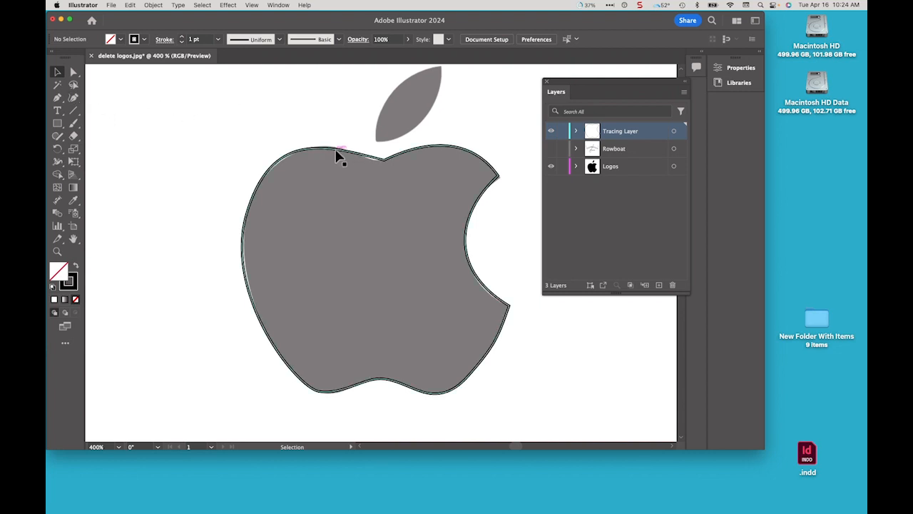
mouse_move(337, 155)
left_mouse_down()
mouse_move(284, 179)
mouse_move(205, 161)
left_mouse_up()
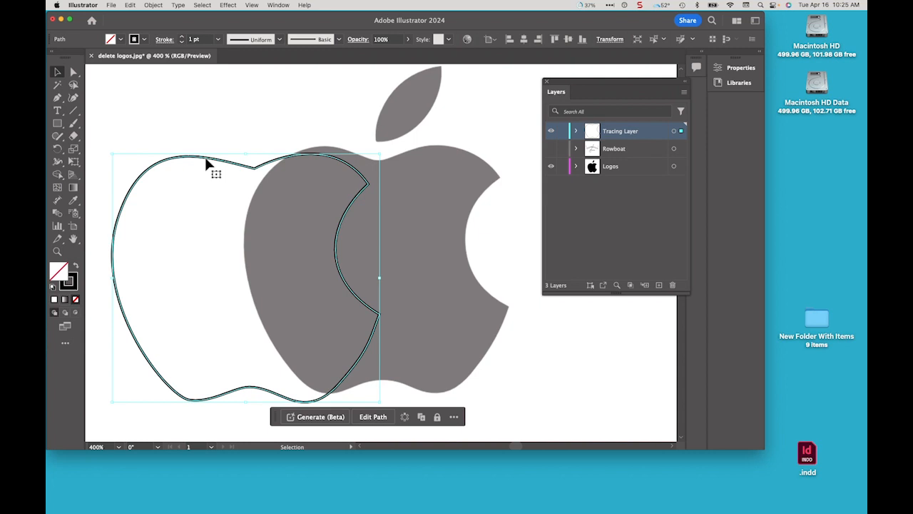
key("a")
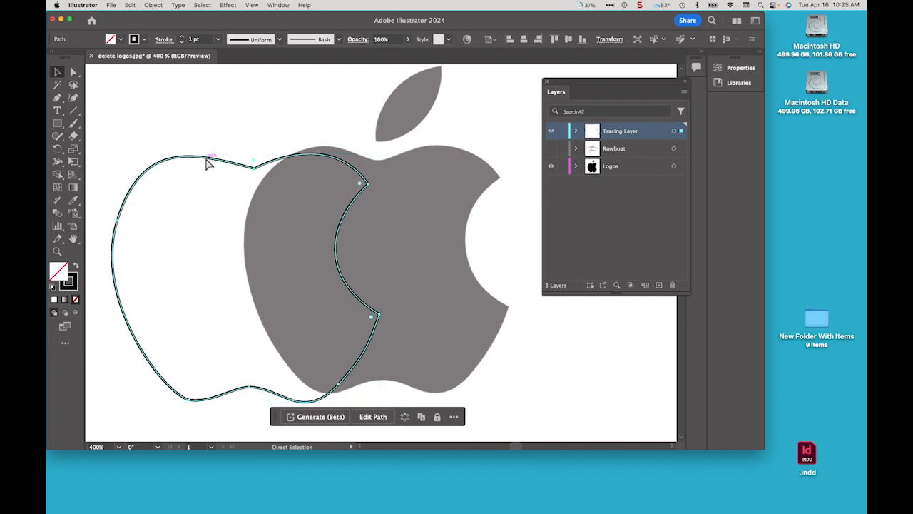
key("super+z")
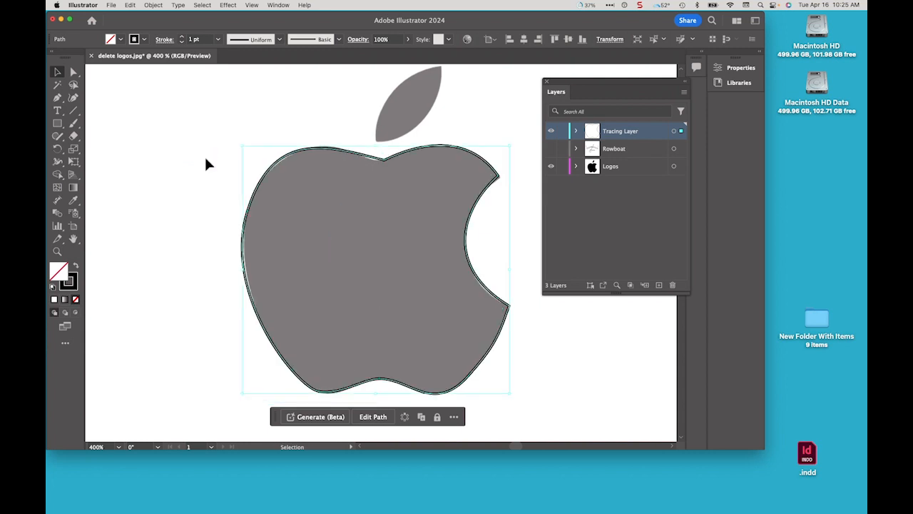
Reshape the outline by adjusting the handles of the top-notch and upper-left anchors to fit the apple's top left curve
left_click(74, 73)
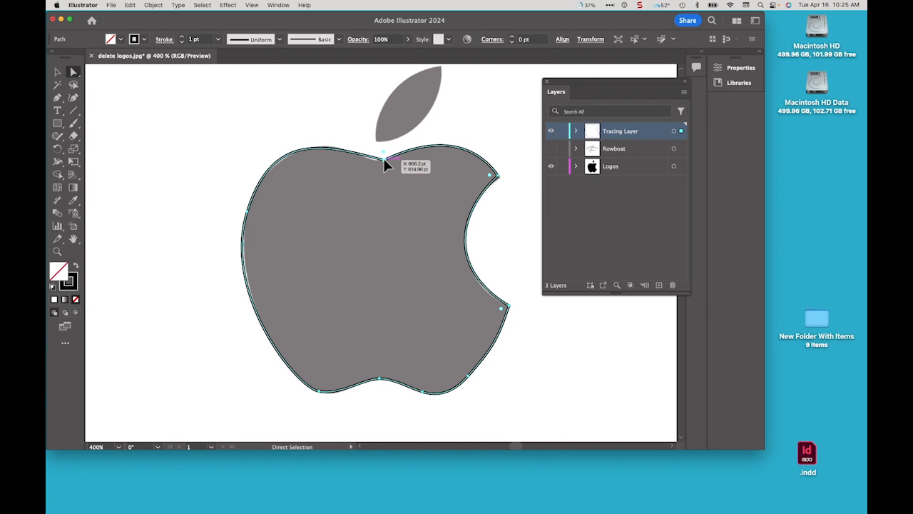
left_click_drag(385, 165, 323, 162)
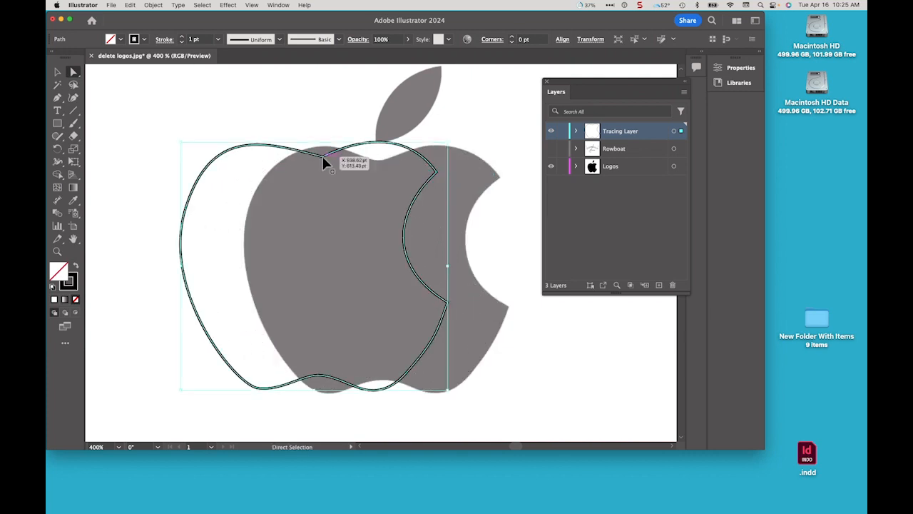
key("super+z")
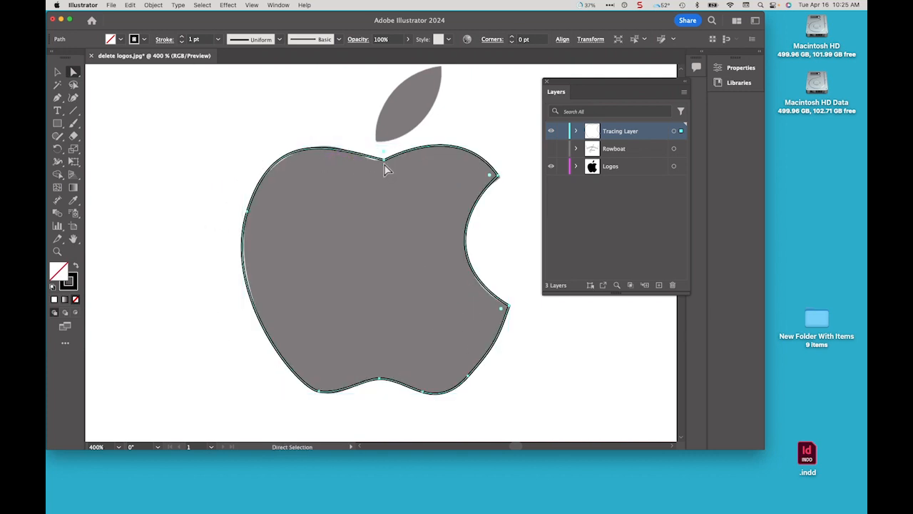
left_click(354, 121)
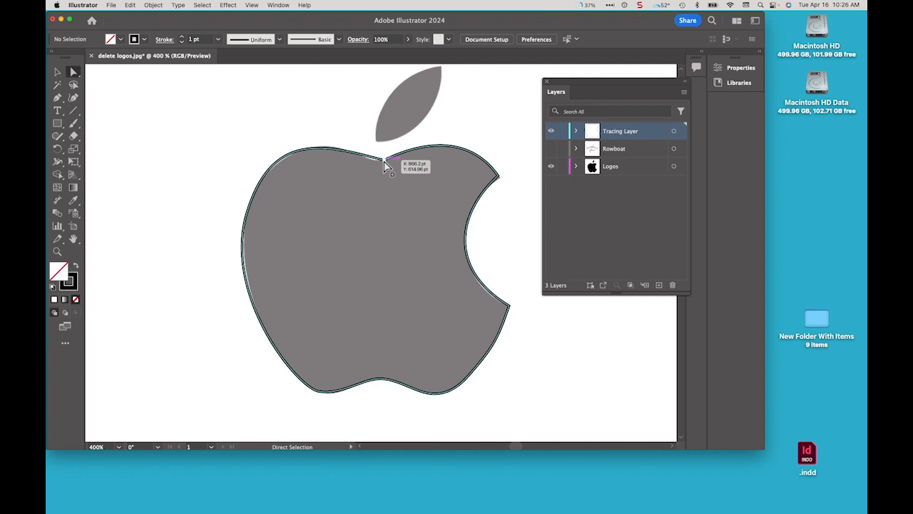
left_click(383, 165)
mouse_move(383, 161)
left_mouse_down()
mouse_move(371, 161)
mouse_move(379, 163)
left_mouse_up()
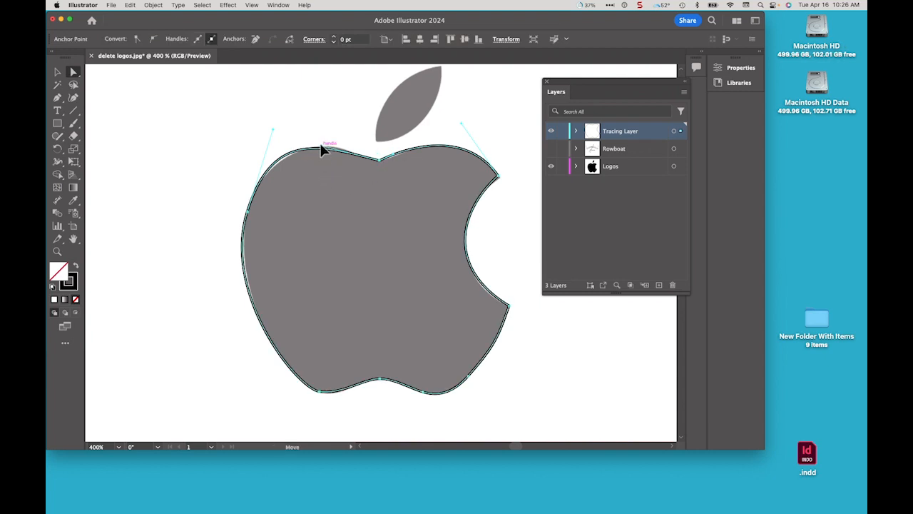
mouse_move(325, 151)
left_mouse_down()
mouse_move(323, 139)
mouse_move(353, 142)
mouse_move(319, 141)
left_mouse_up()
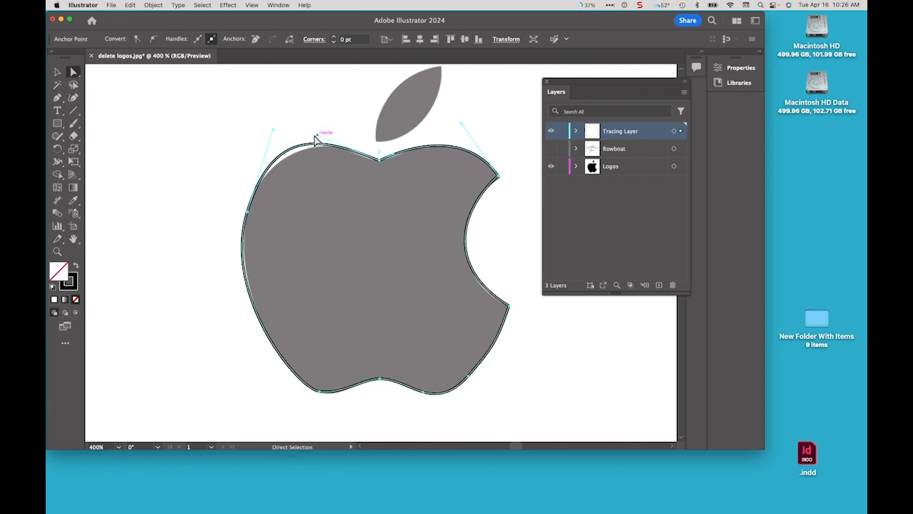
left_click(273, 141)
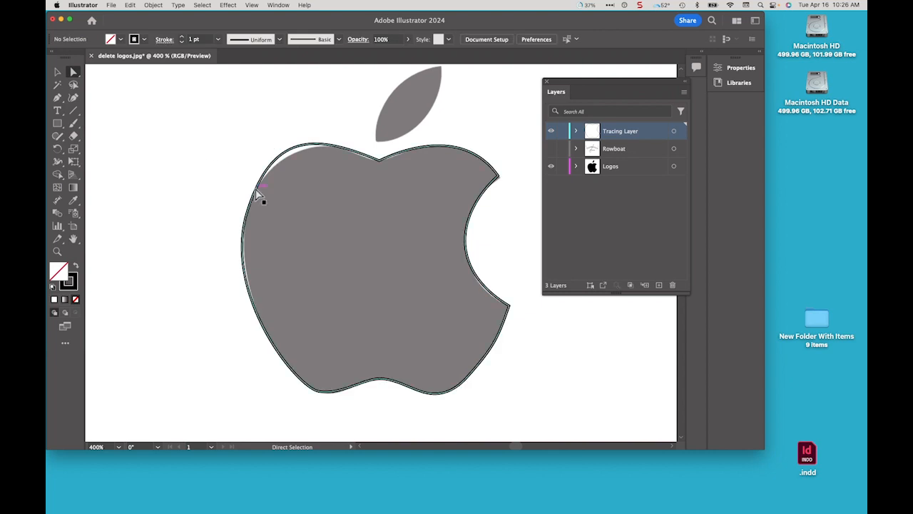
left_click(278, 139)
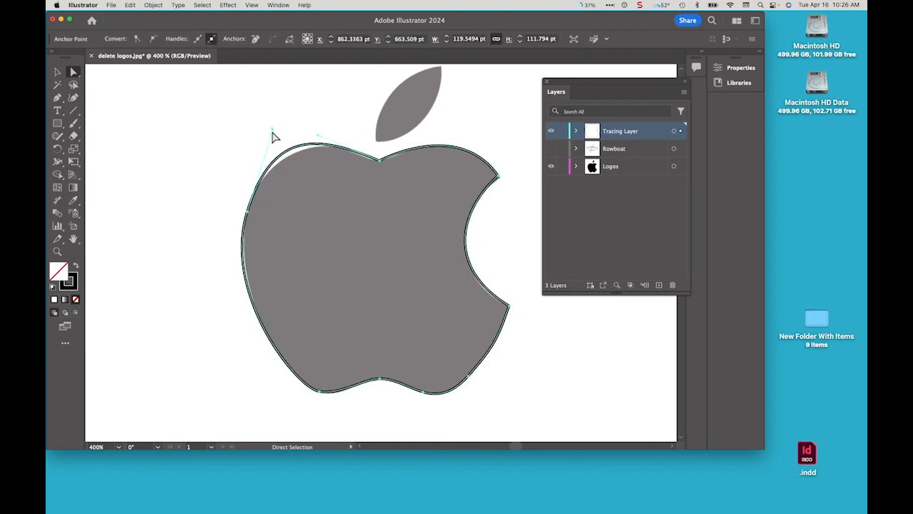
left_click(271, 148)
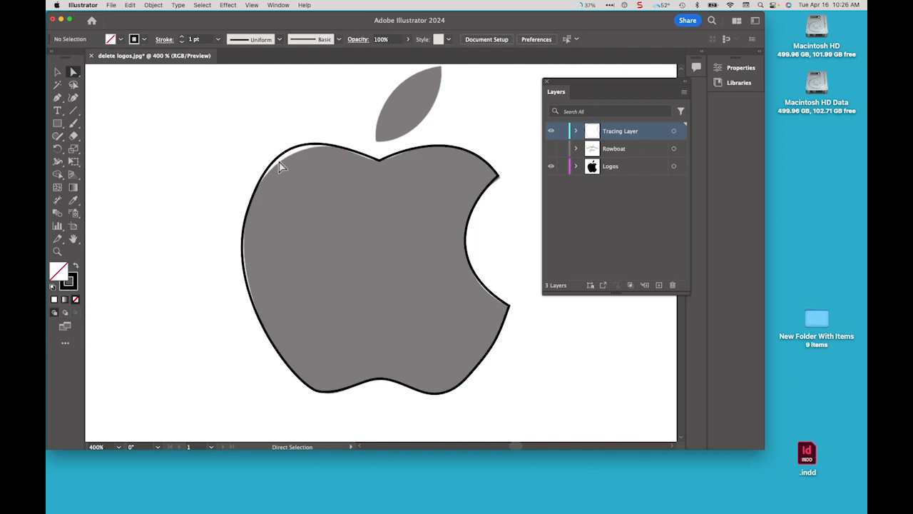
left_click(279, 163)
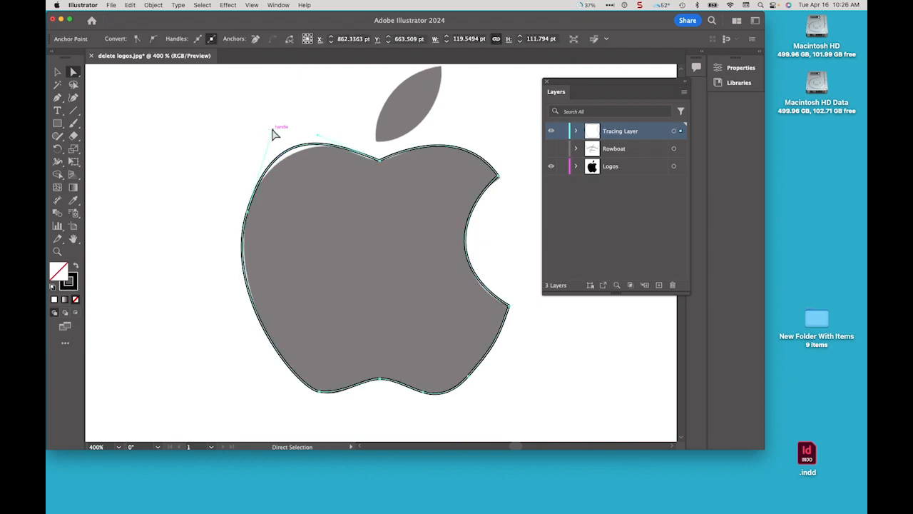
left_click_drag(273, 132, 268, 143)
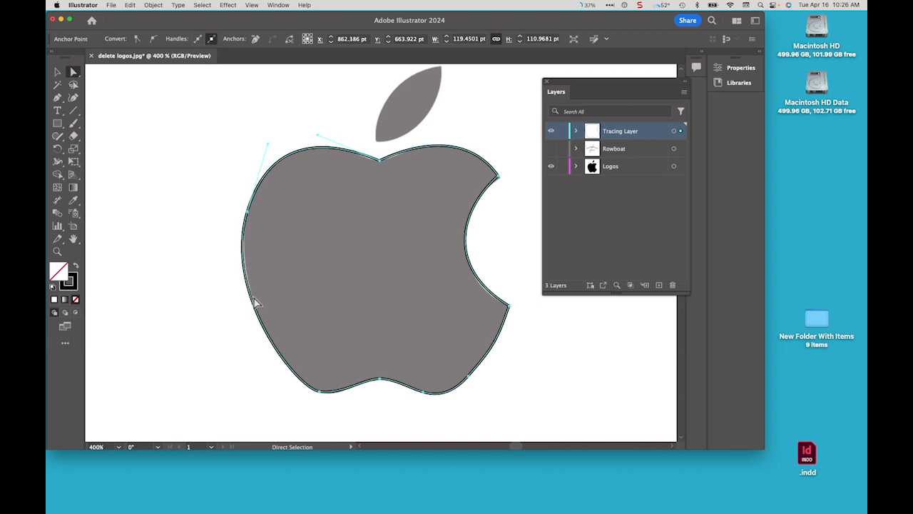
left_click_drag(250, 215, 249, 216)
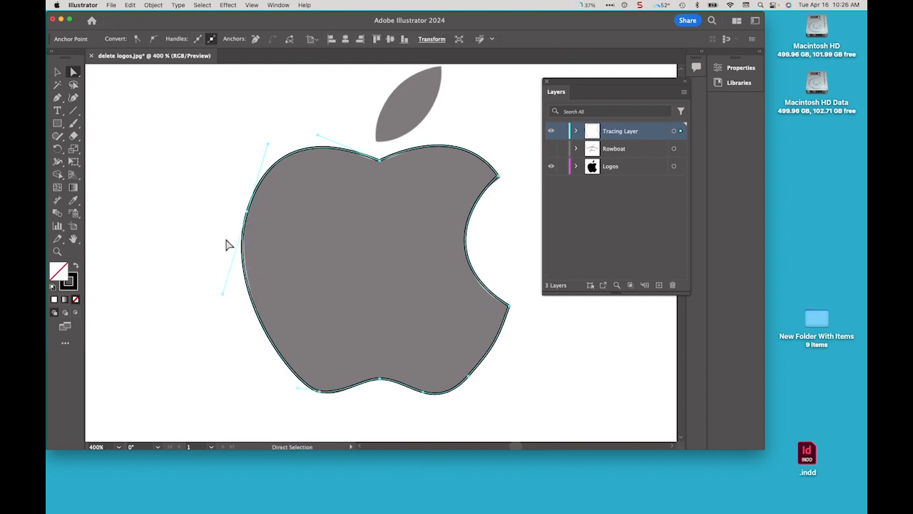
key("alt")
mouse_move(221, 294)
left_mouse_down()
mouse_move(97, 270)
mouse_move(217, 294)
mouse_move(228, 311)
left_mouse_up()
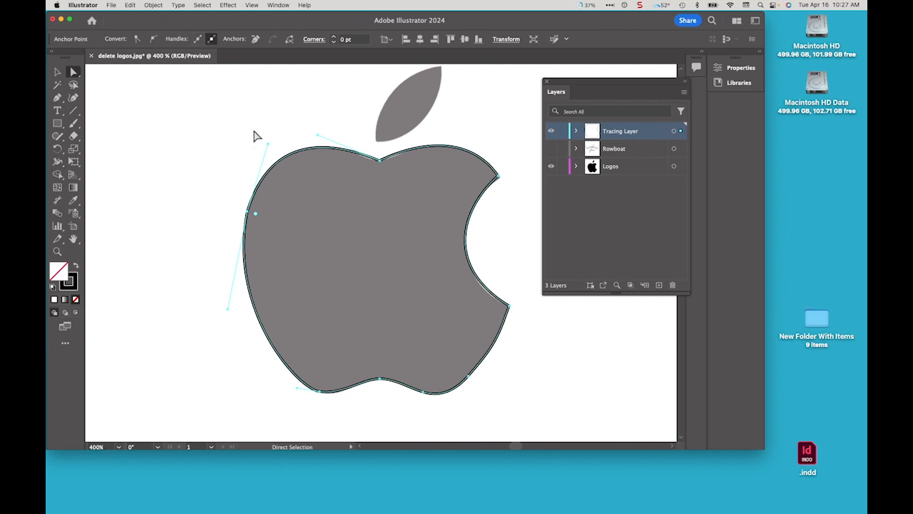
left_click(182, 120)
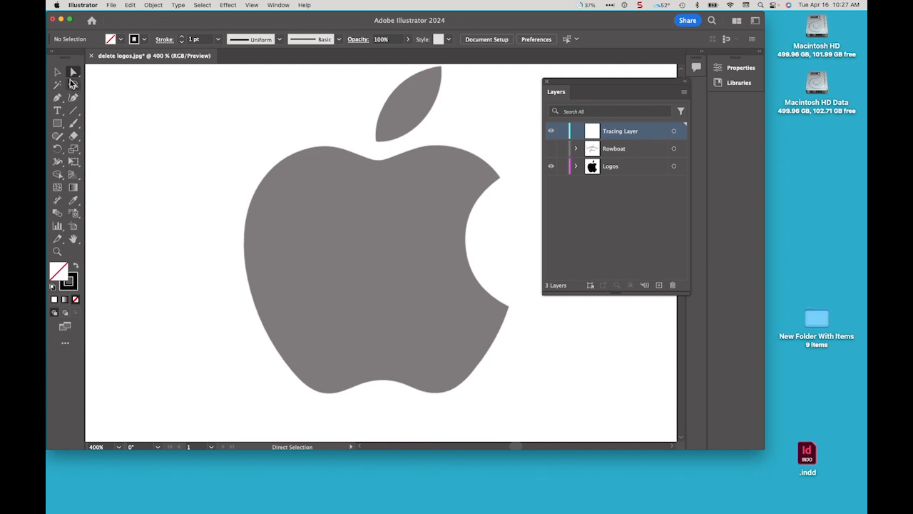
left_click(57, 97)
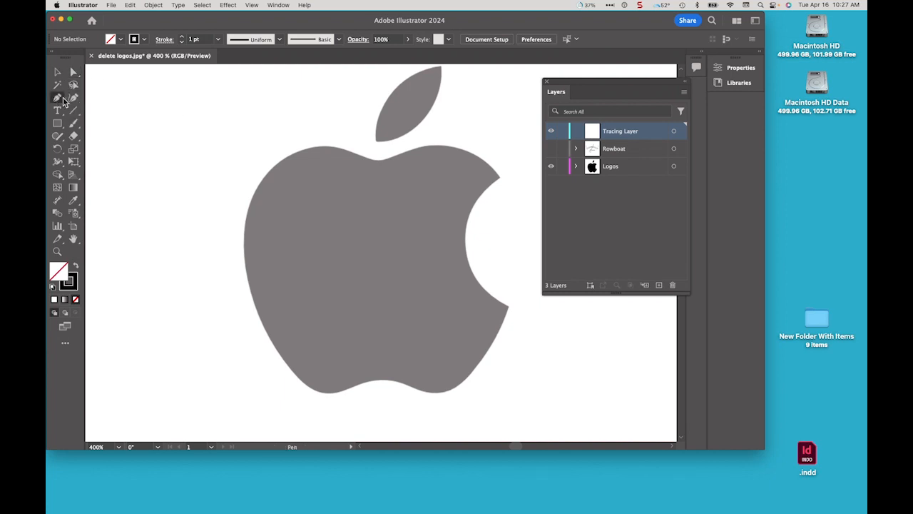
key("super+space")
left_click(379, 165)
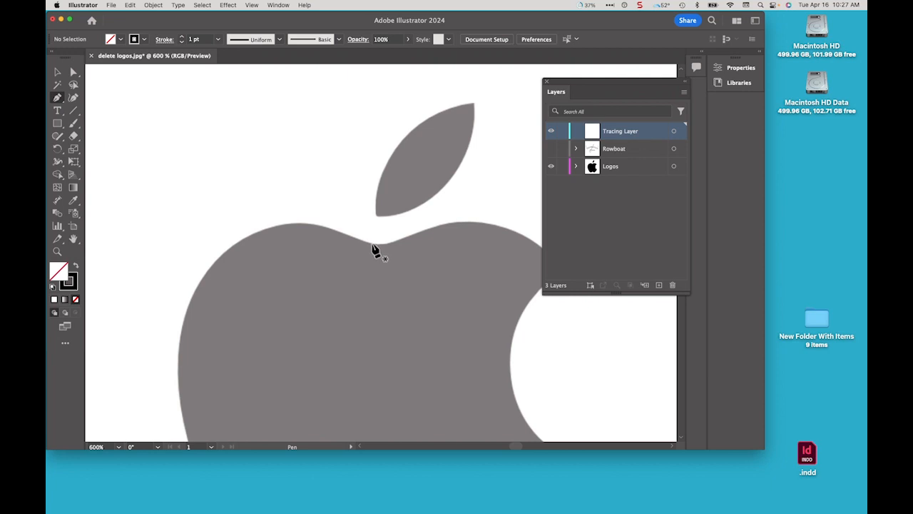
left_click_drag(292, 209, 292, 216)
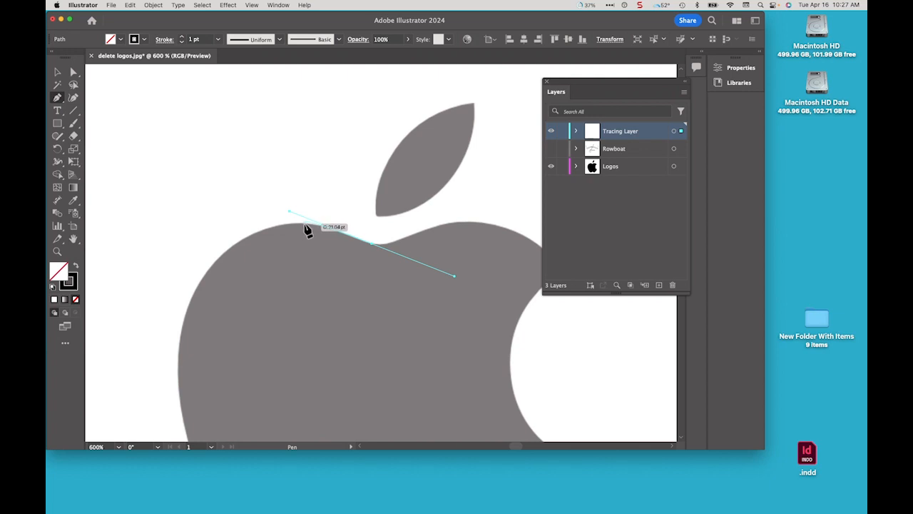
left_click_drag(303, 224, 283, 242)
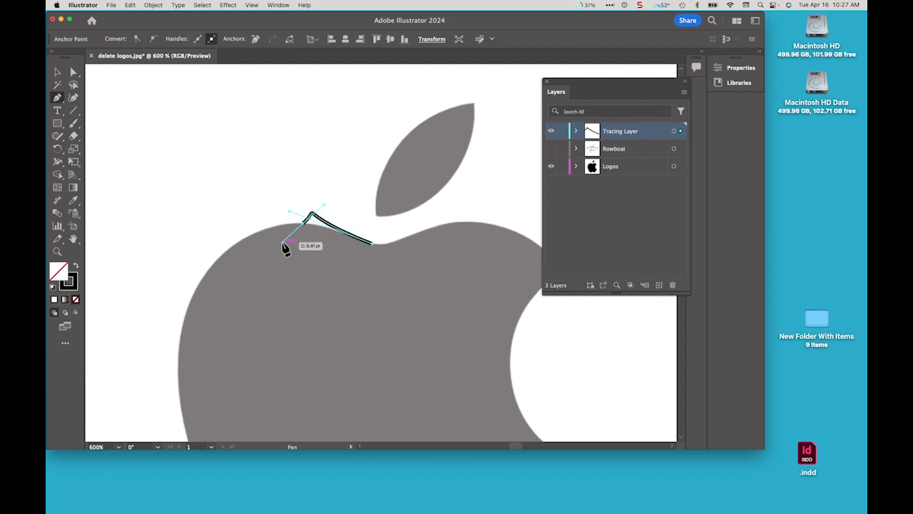
key("BackSpace")
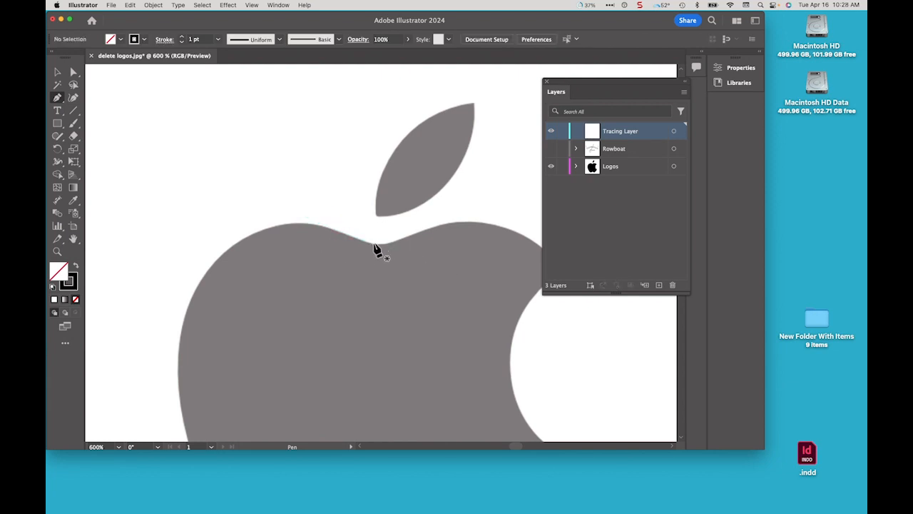
Start a new path at the top notch with curved anchors over the upper left shoulder and down the apple's left side
left_click_drag(346, 234, 344, 234)
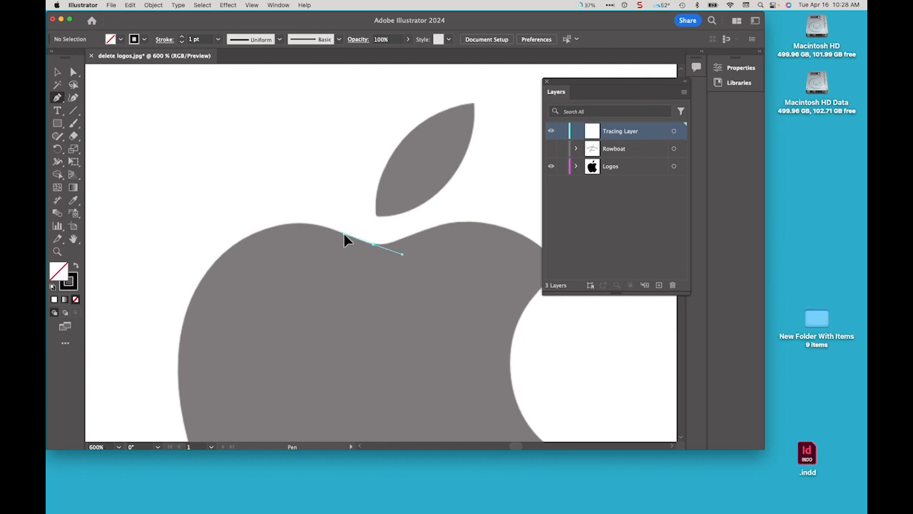
left_click(295, 223)
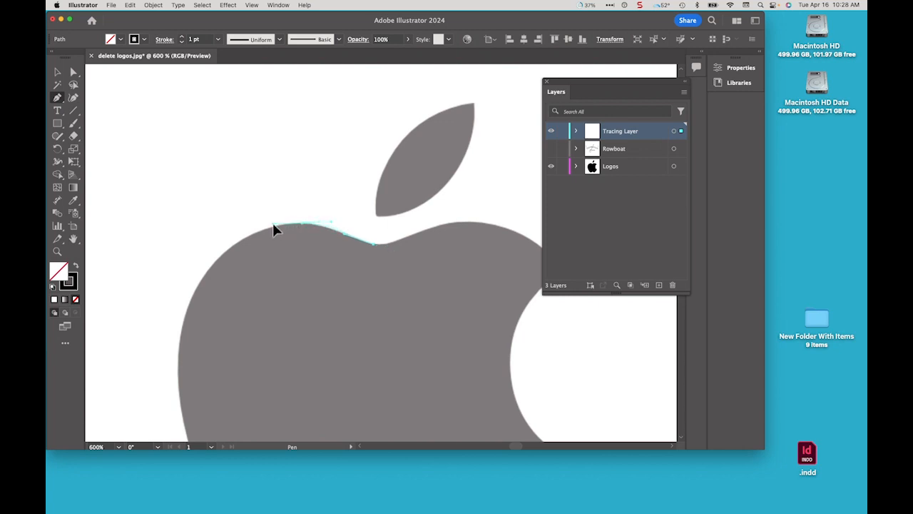
left_click_drag(283, 221, 284, 222)
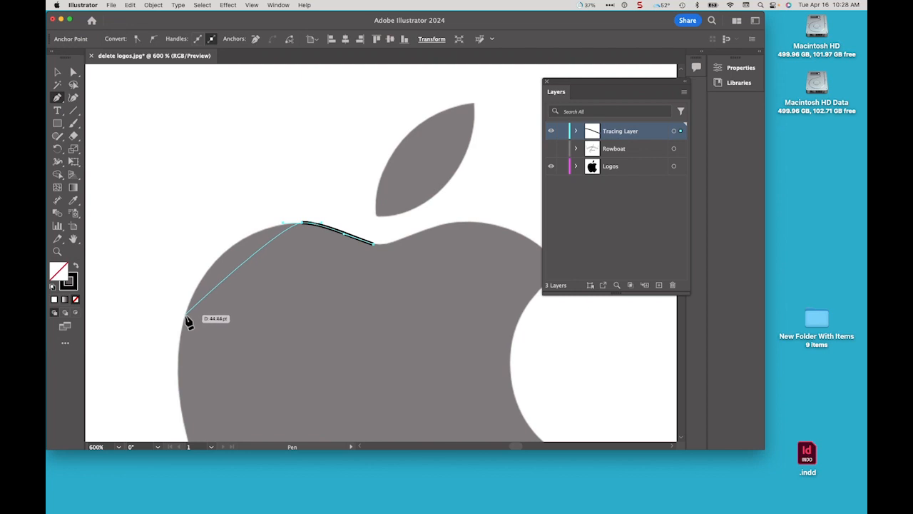
left_click_drag(184, 314, 164, 402)
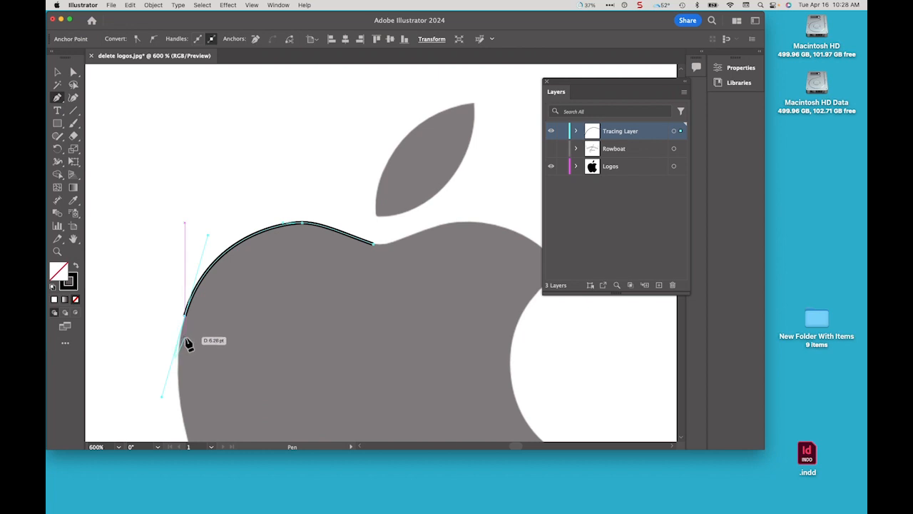
Continue the path with curved anchors down the apple's left side to the bottom left lobe
key("space")
mouse_move(239, 337)
left_mouse_down()
mouse_move(255, 208)
mouse_move(264, 194)
mouse_move(256, 181)
left_mouse_up()
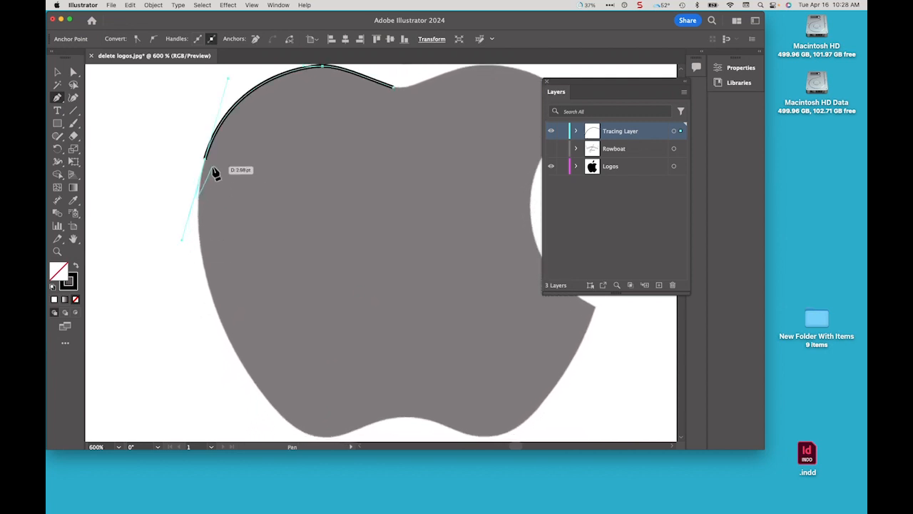
left_click(259, 391)
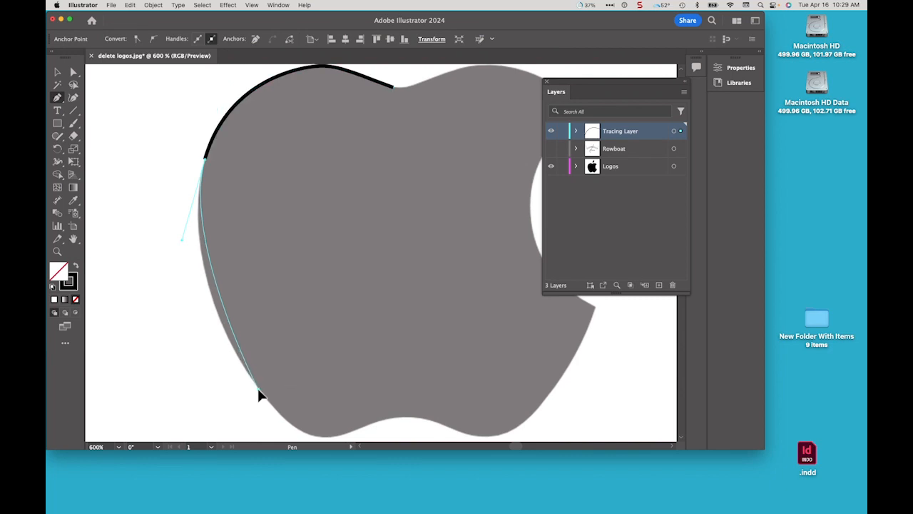
left_click_drag(259, 393, 285, 418)
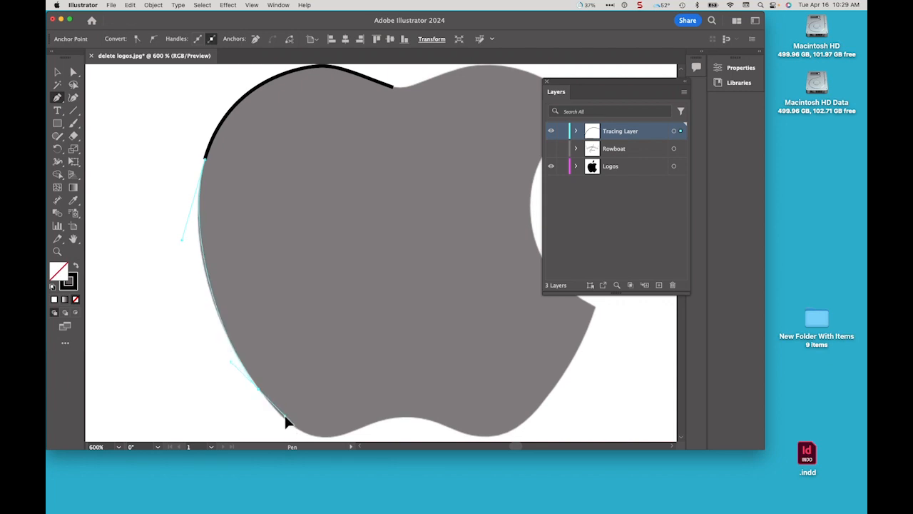
left_click_drag(286, 421, 287, 422)
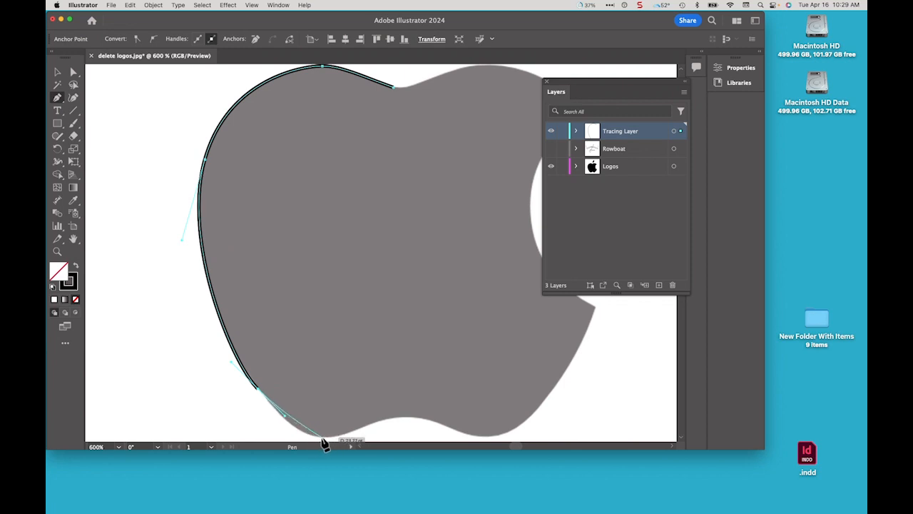
Trace curved anchors along the bottom edge across both lower lobes and up toward the right side
left_click_drag(319, 438, 345, 443)
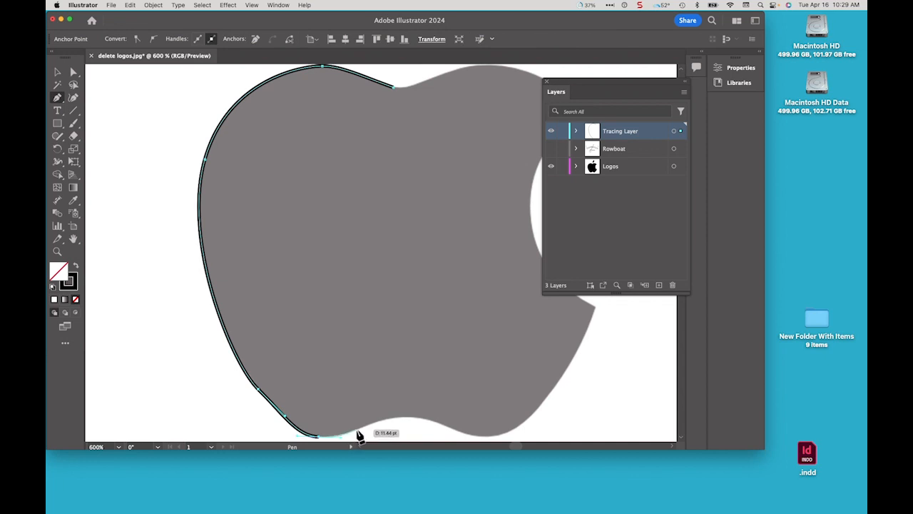
left_click_drag(357, 430, 418, 417)
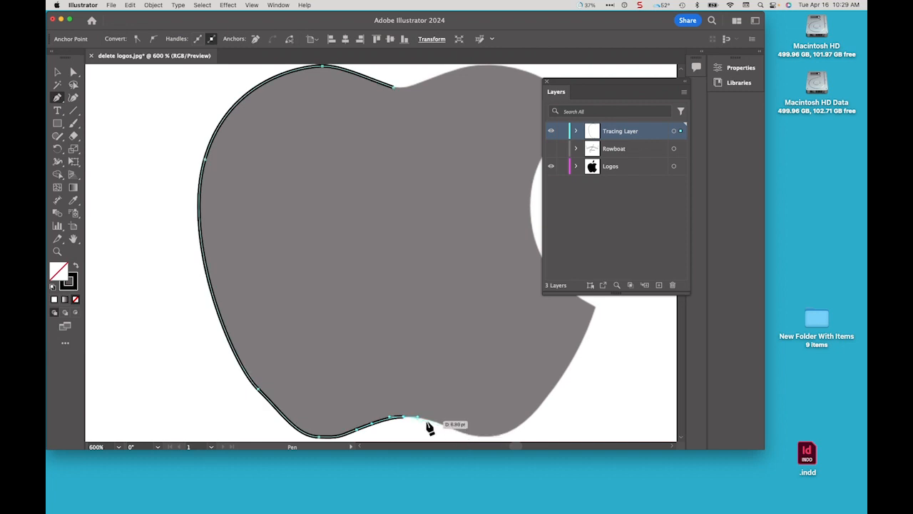
left_click_drag(429, 419, 433, 418)
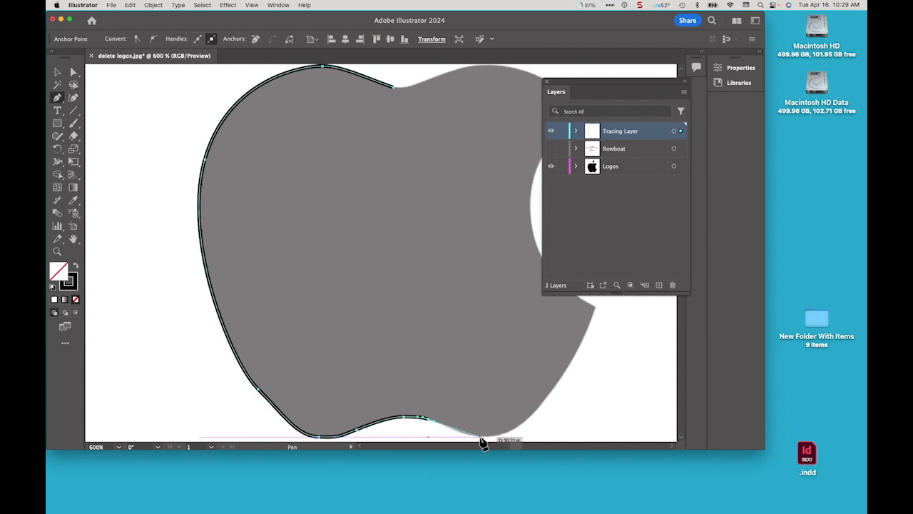
left_click_drag(478, 436, 490, 443)
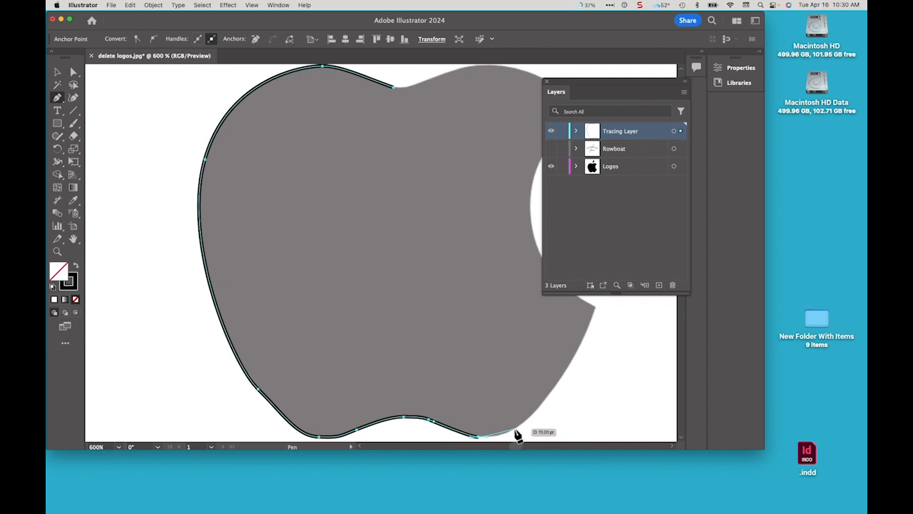
left_click_drag(515, 430, 528, 421)
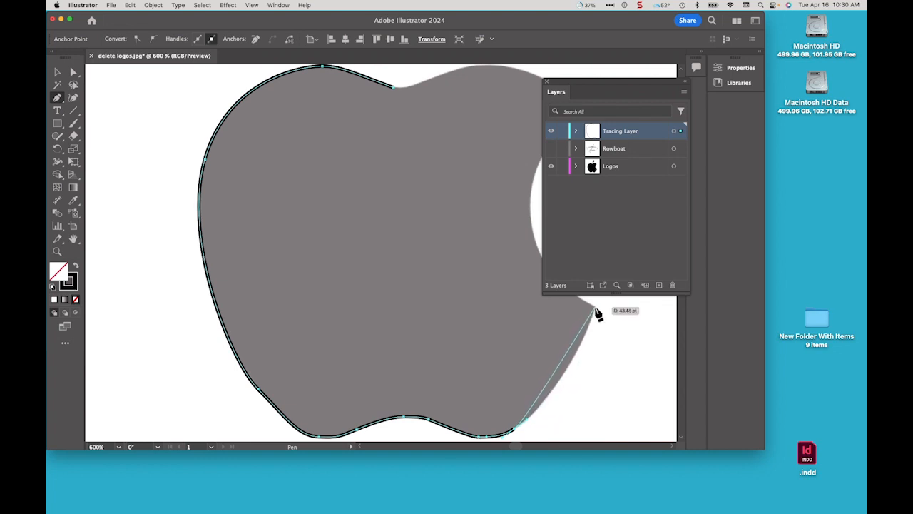
Set the anchor at the bite's lower corner, moving the Layers panel out of the way
key("Escape")
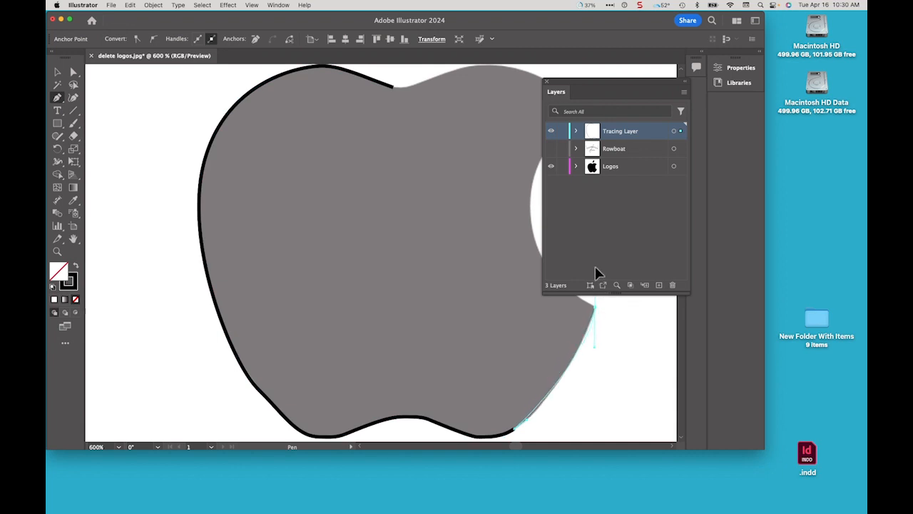
left_click_drag(595, 266, 603, 225)
left_click_drag(608, 236, 607, 236)
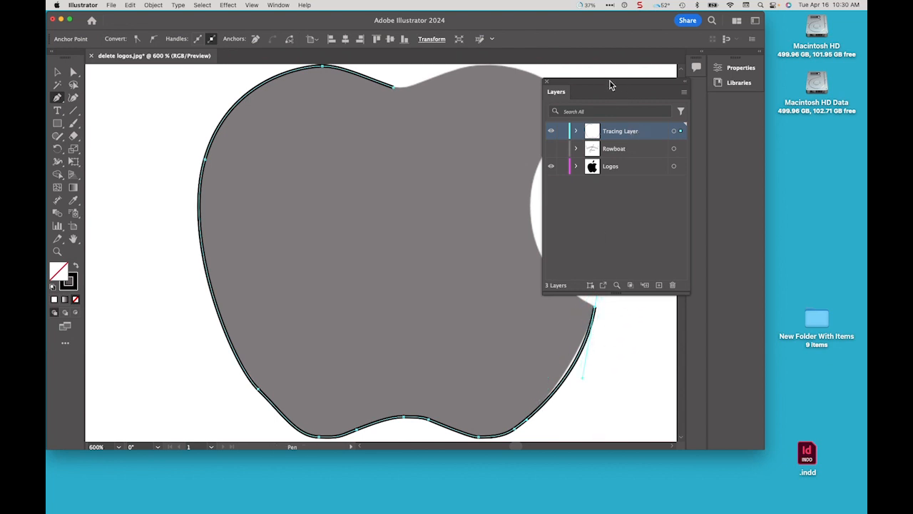
left_click_drag(610, 85, 62, 103)
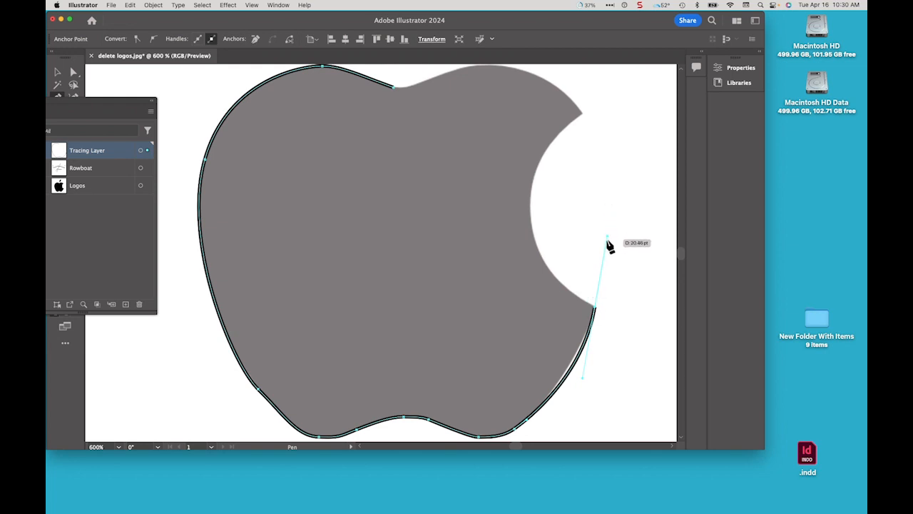
left_click_drag(608, 236, 574, 284)
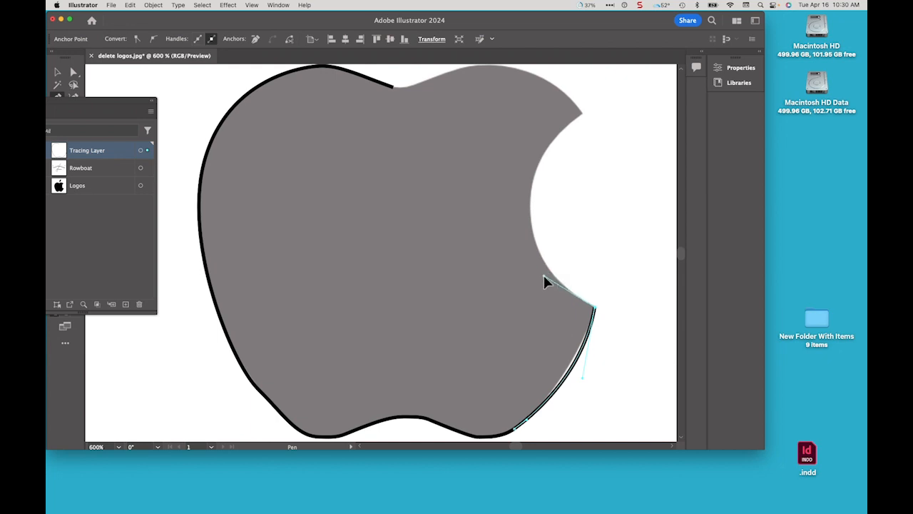
Trace anchors around the bite's inner curve up to its upper corner
left_click_drag(546, 275, 546, 276)
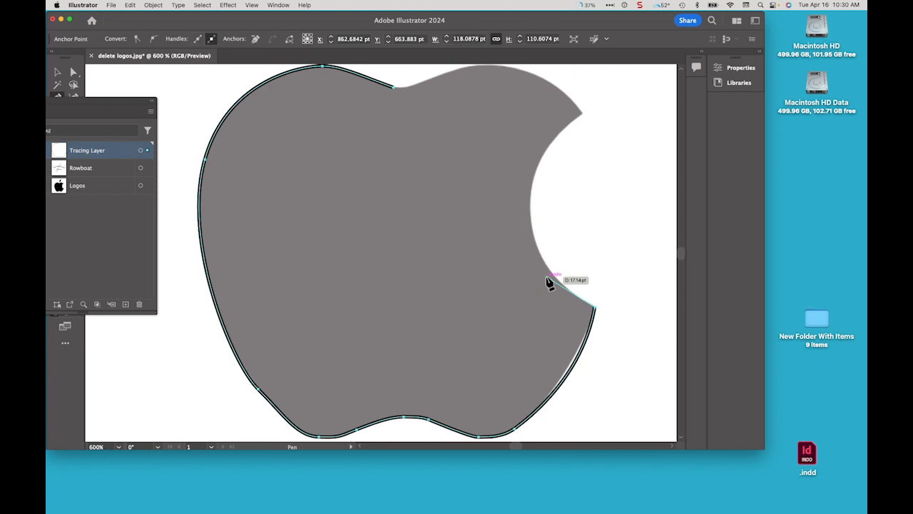
left_click(532, 226, "super")
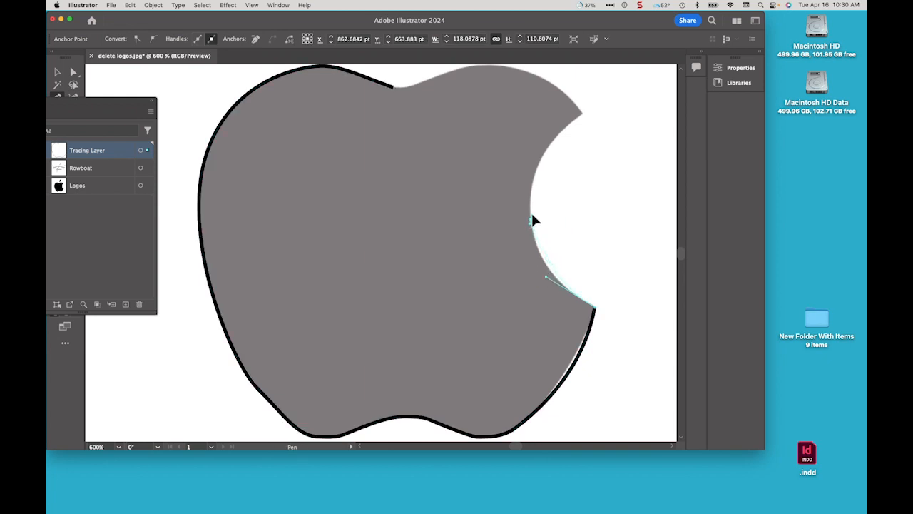
left_click_drag(527, 194, 529, 189)
left_click(529, 189)
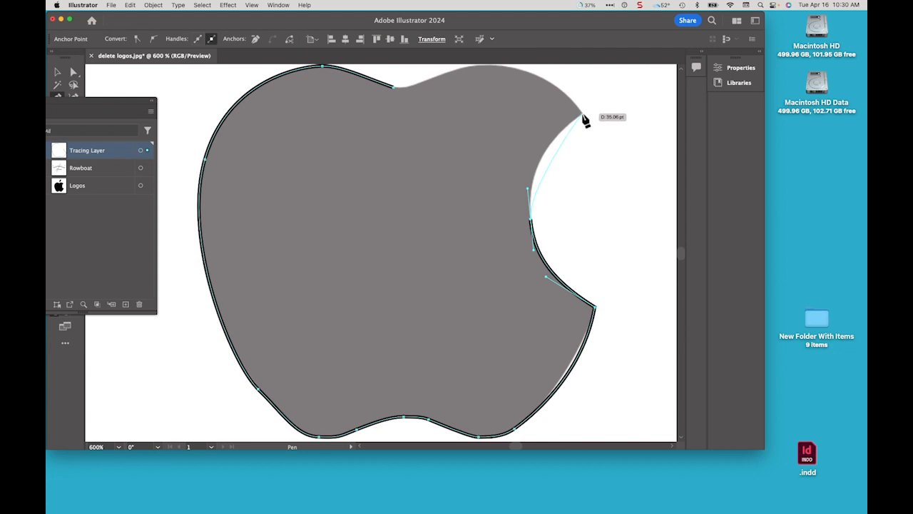
mouse_move(582, 116)
left_mouse_down()
mouse_move(608, 109)
mouse_move(626, 77)
mouse_move(606, 148)
left_mouse_up()
Redirect the upper bite corner's outgoing handle toward the apple's top to make a sharp corner
key("space")
left_click_drag(571, 191, 610, 150)
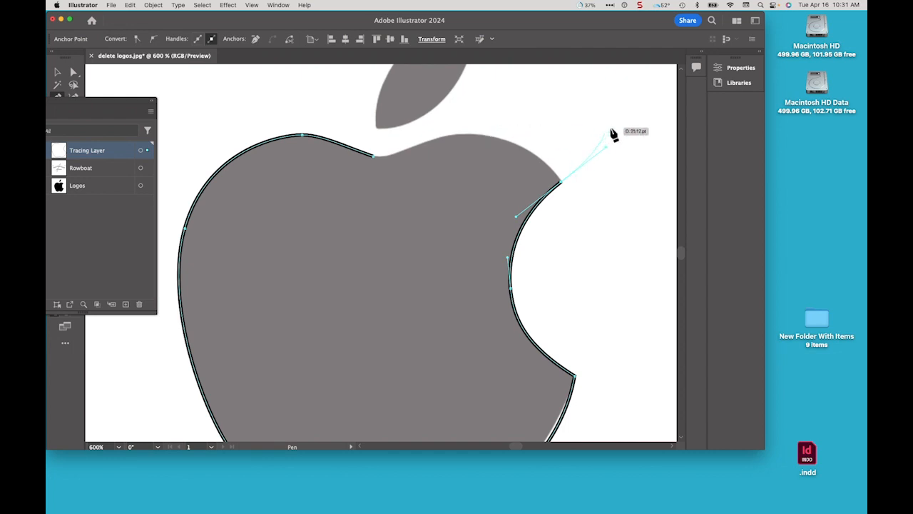
key("alt")
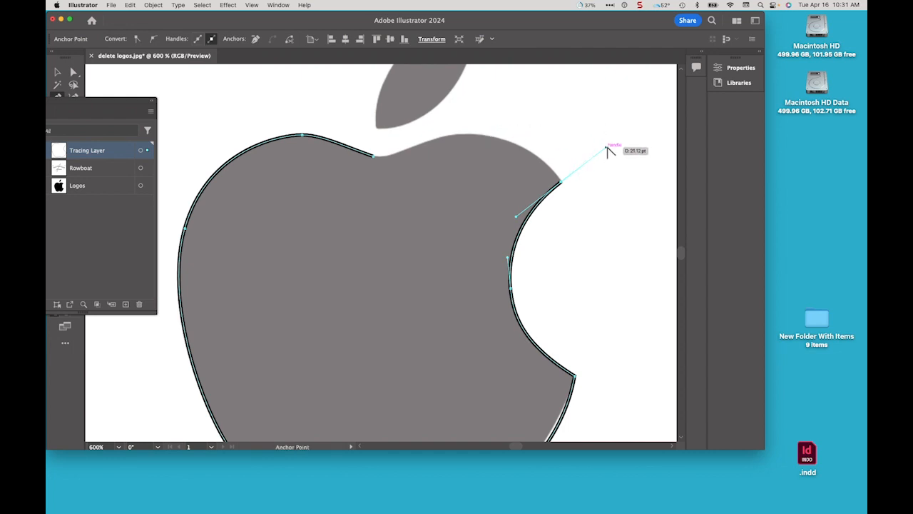
left_click_drag(606, 147, 538, 128)
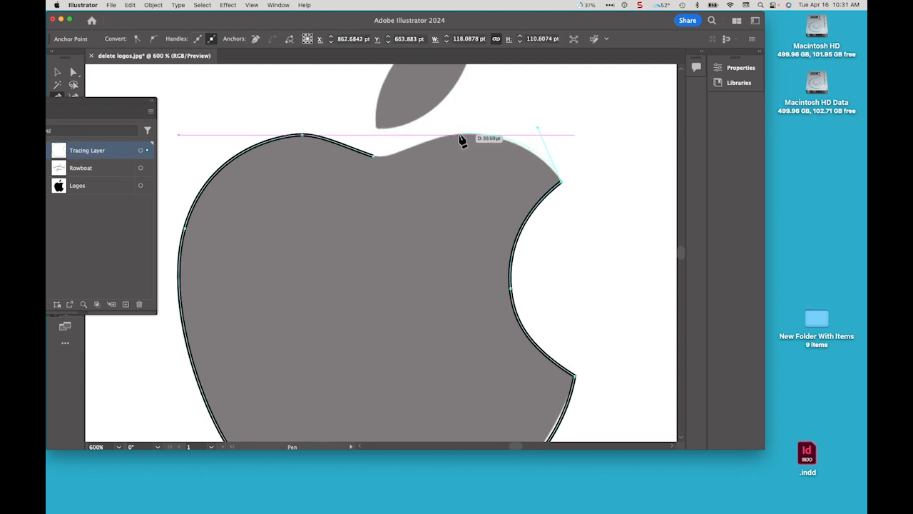
left_click_drag(459, 134, 438, 140)
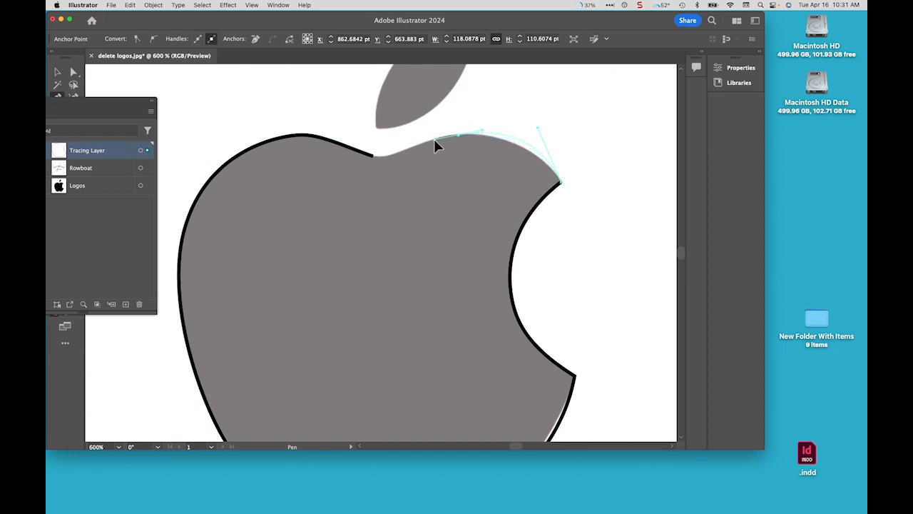
left_click_drag(436, 141, 438, 136)
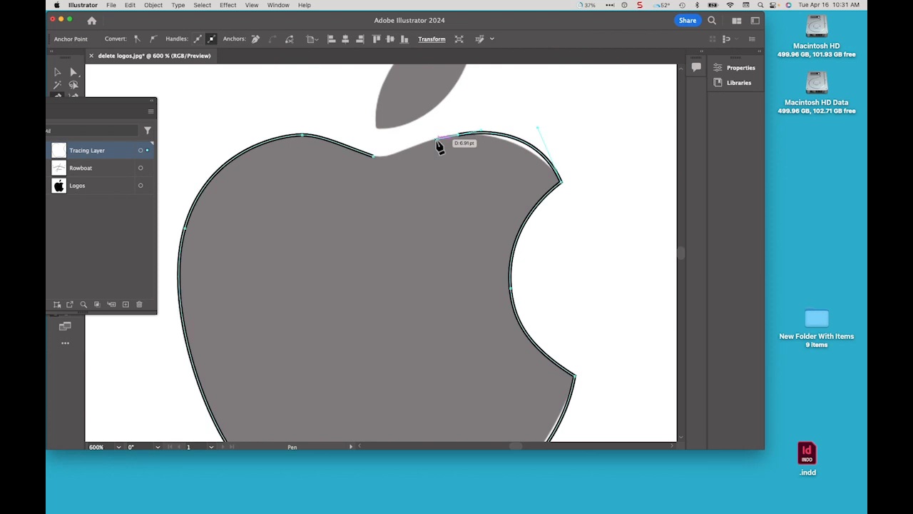
key("super+z")
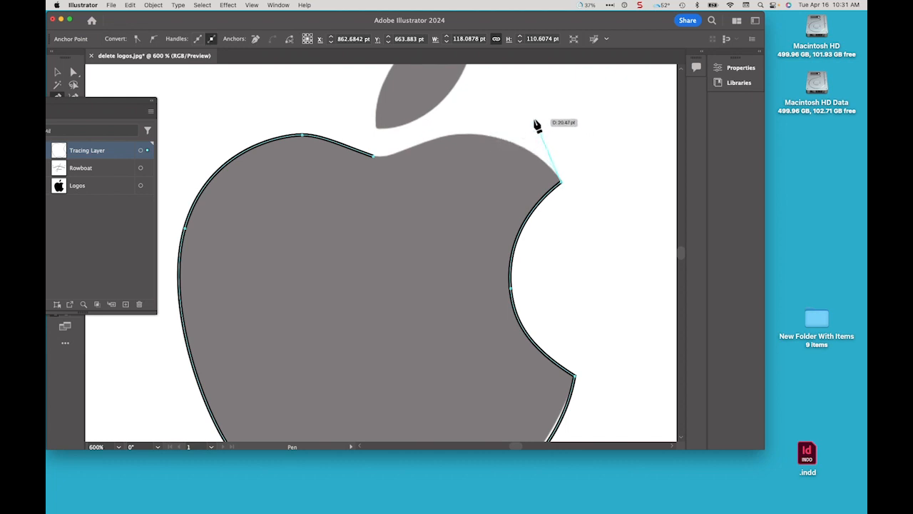
Add an anchor on the upper right curve and close the path at the top notch
left_click(485, 136)
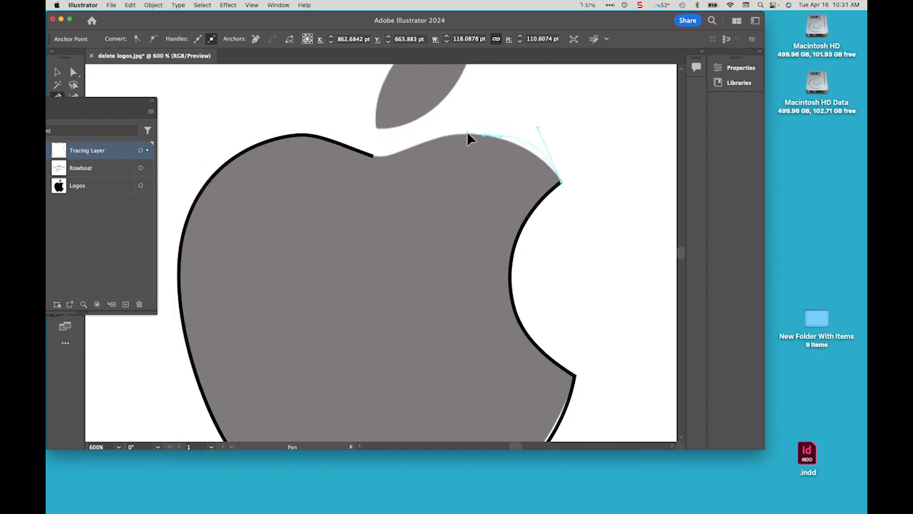
left_click(468, 134)
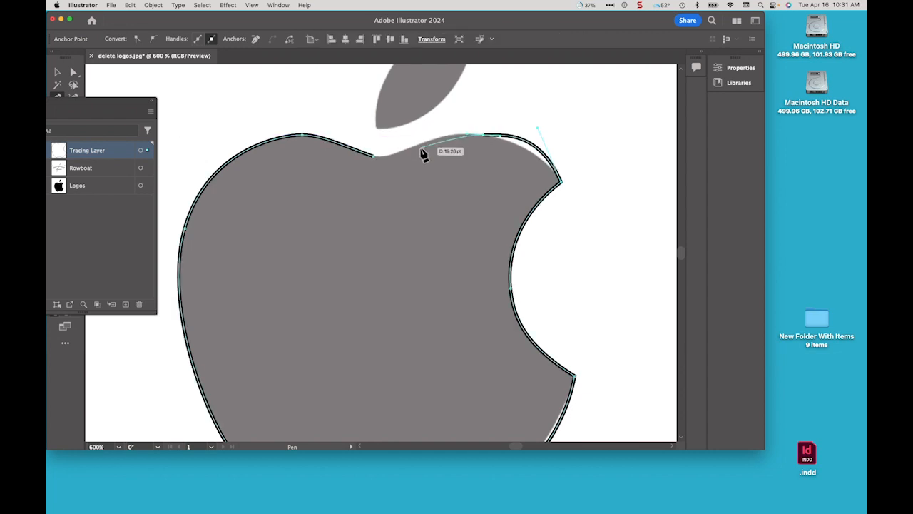
left_click(374, 156)
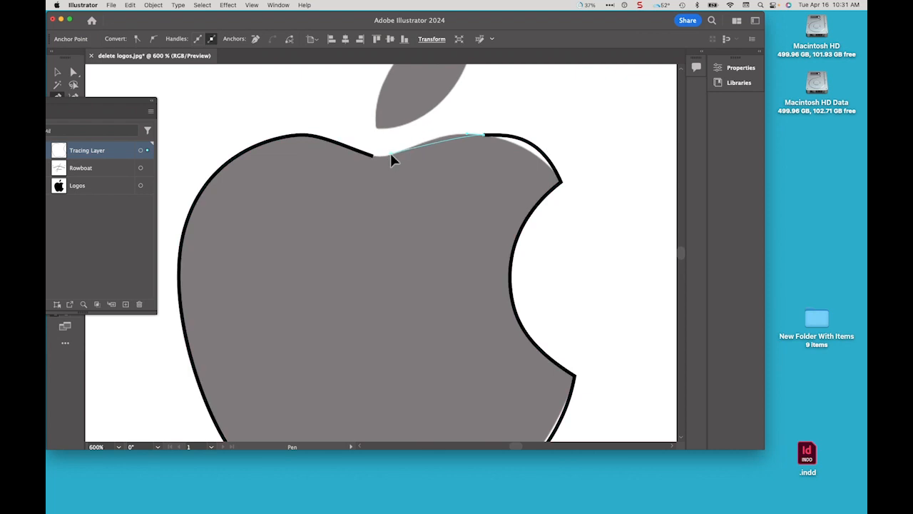
left_click(335, 172)
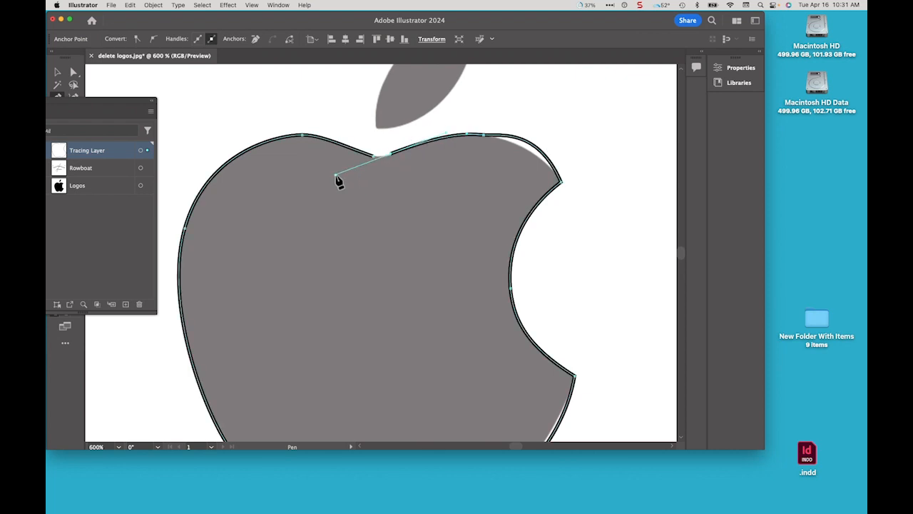
left_click(373, 157)
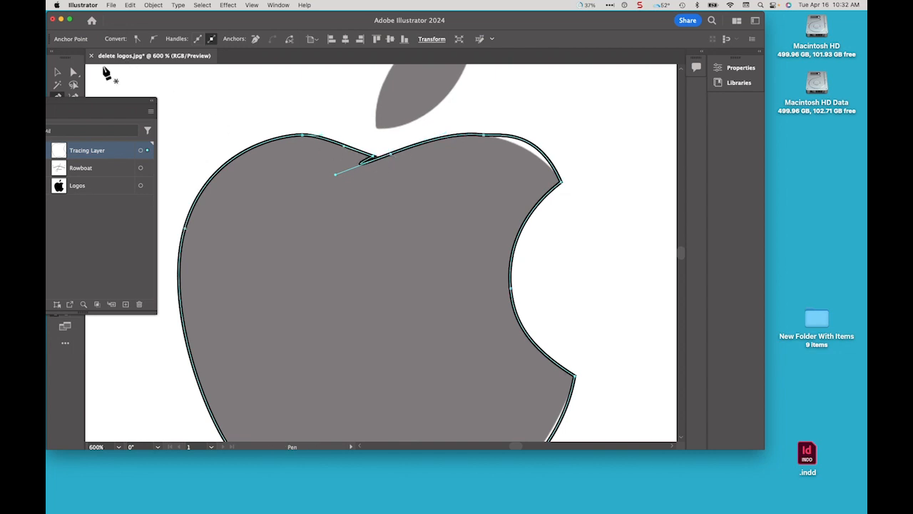
Adjust the top-notch and upper-right handles with Direct Selection to smooth the top curve
left_click(73, 72)
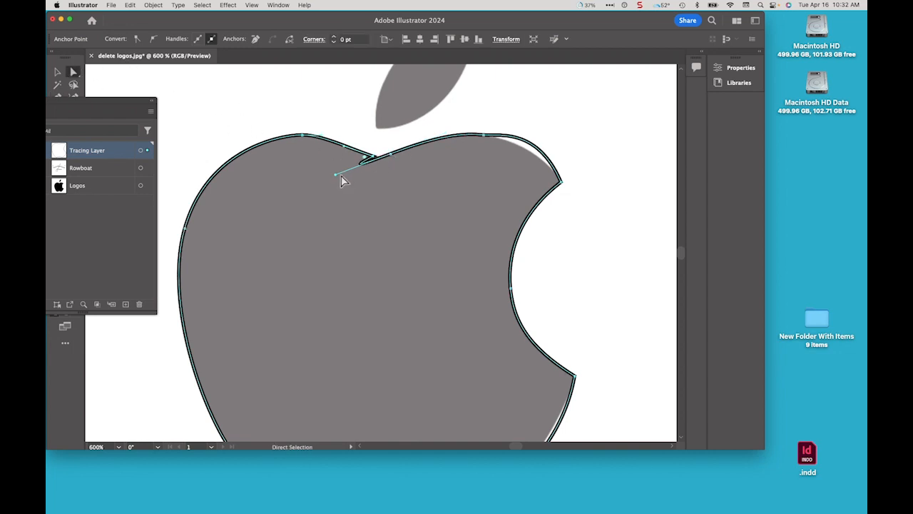
left_click_drag(335, 174, 375, 159)
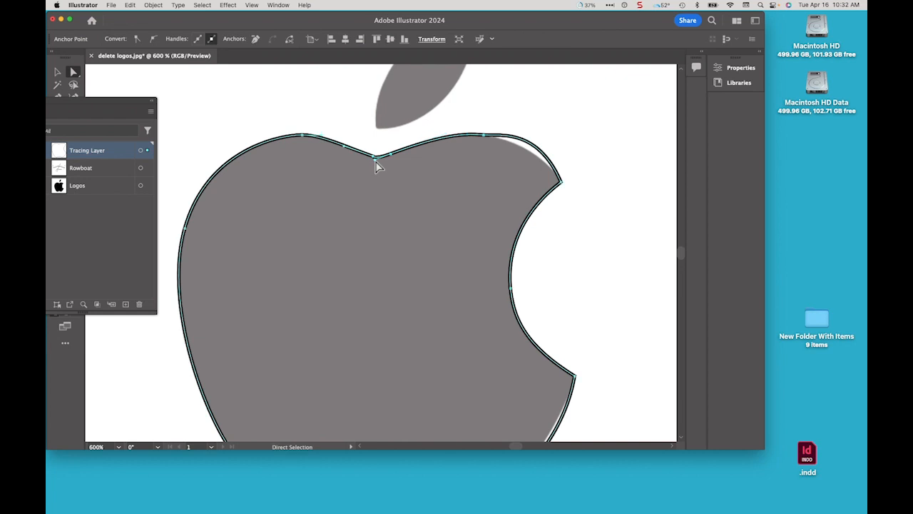
left_click(484, 135)
left_click(538, 140)
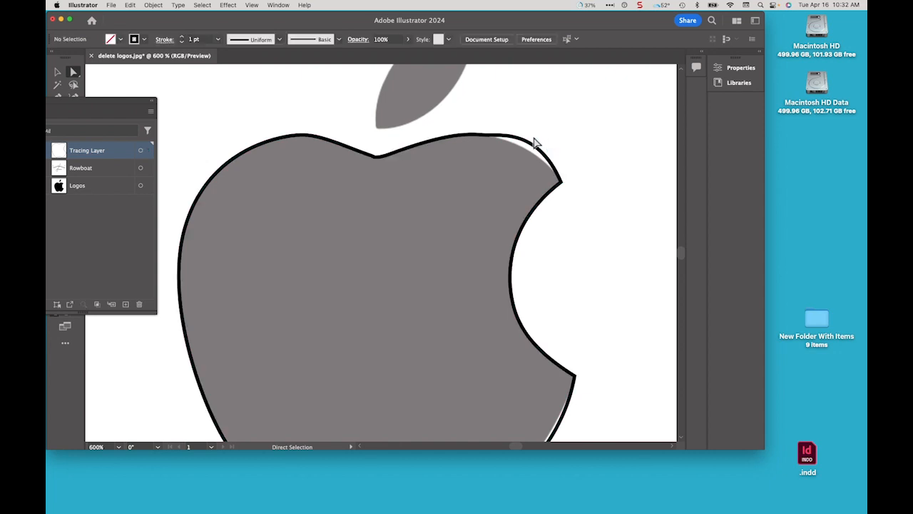
left_click(534, 146)
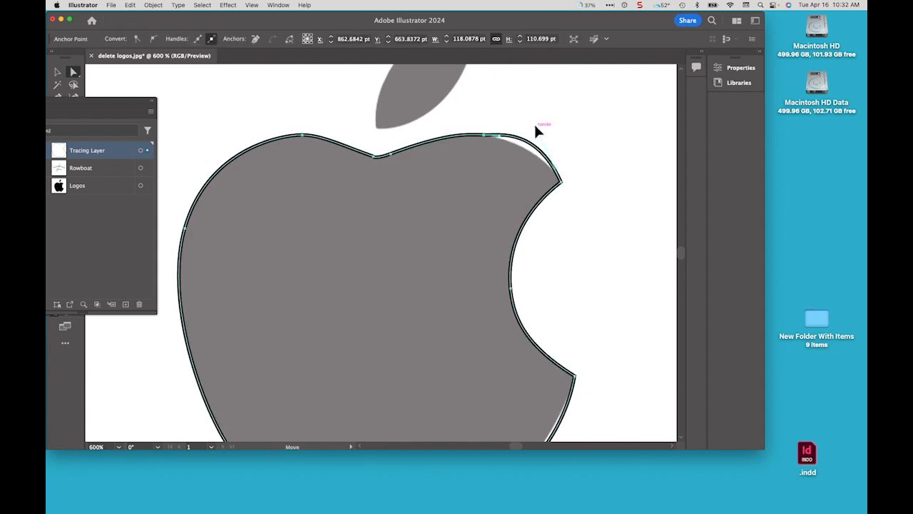
left_click_drag(536, 127, 546, 149)
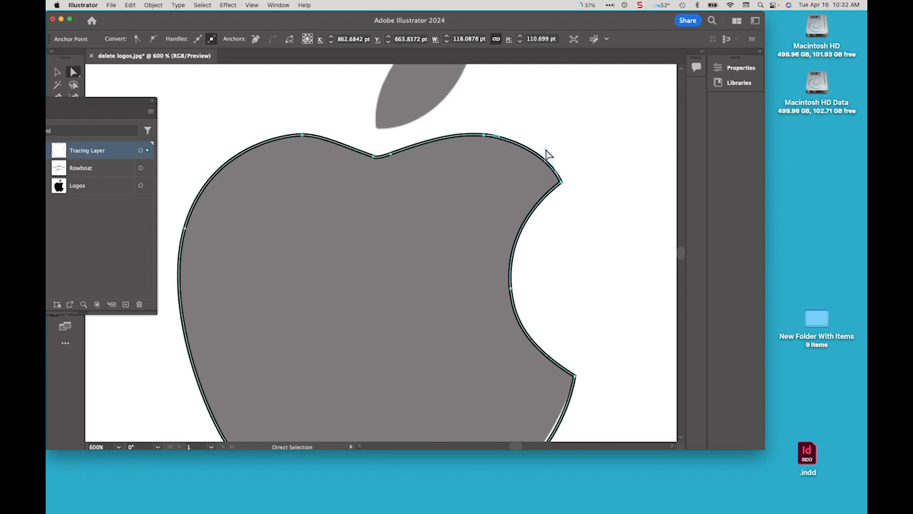
Examine the finished outline around the apple at different zoom levels
key("space")
left_click_drag(582, 287, 567, 151)
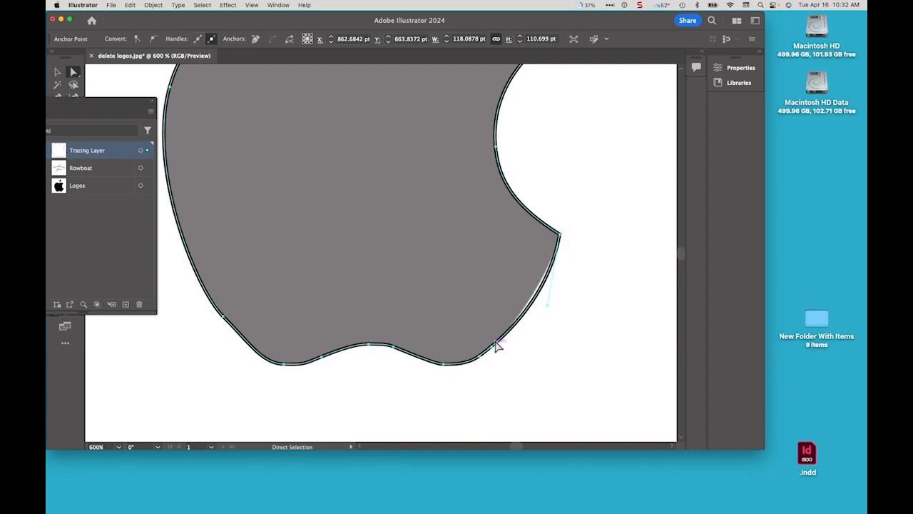
left_click(546, 310)
left_click(546, 289)
left_click(545, 302)
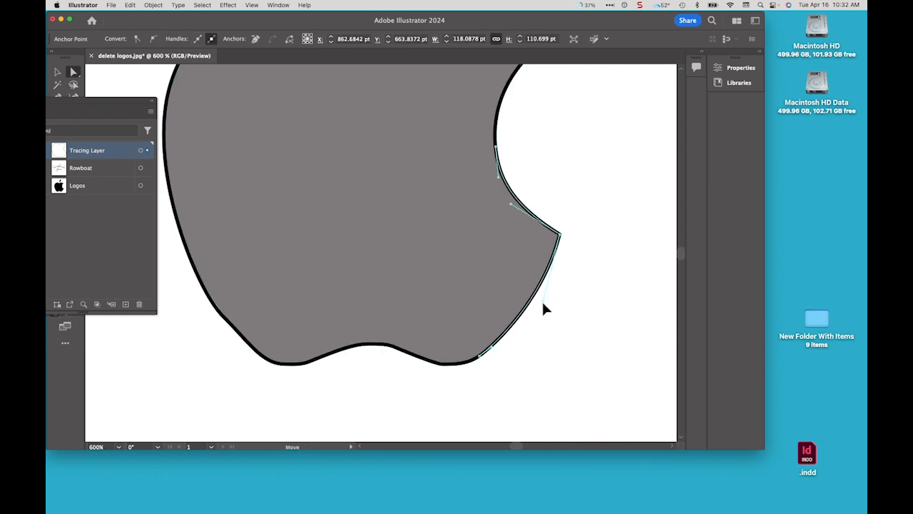
left_click(544, 309)
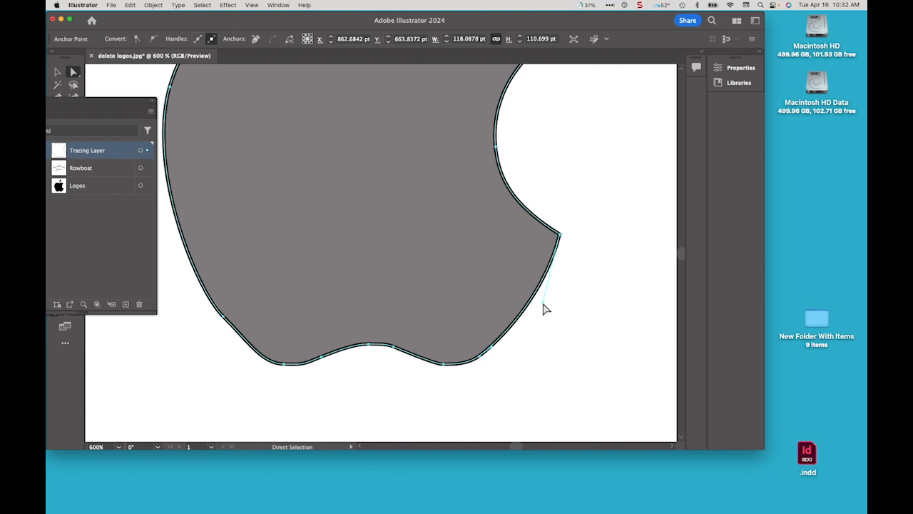
key("super+0")
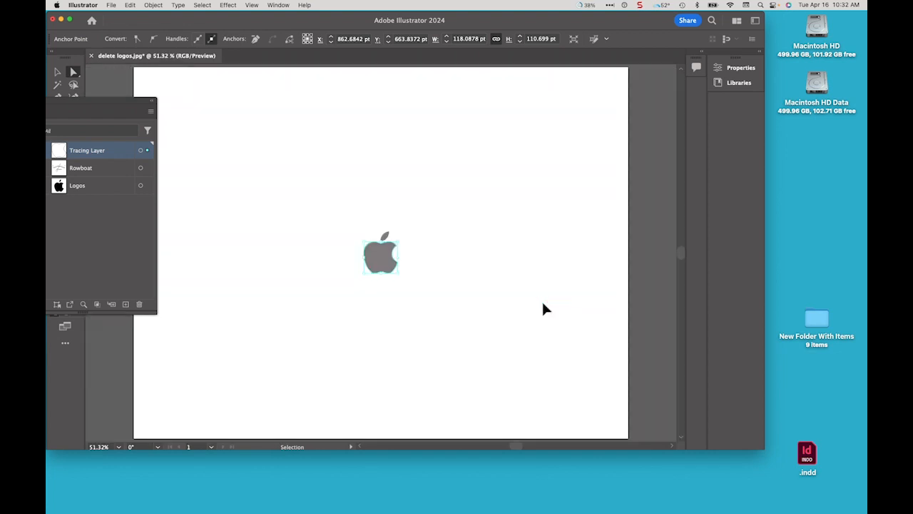
key("super+equal")
key("super+equal")
key("super+equal")
key("super+equal")
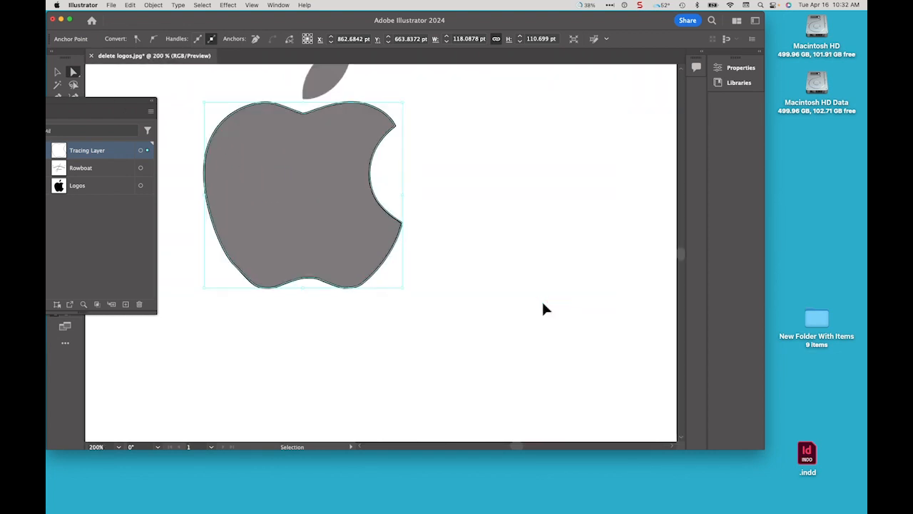
key("space")
left_click_drag(293, 221, 374, 270)
left_click(369, 273)
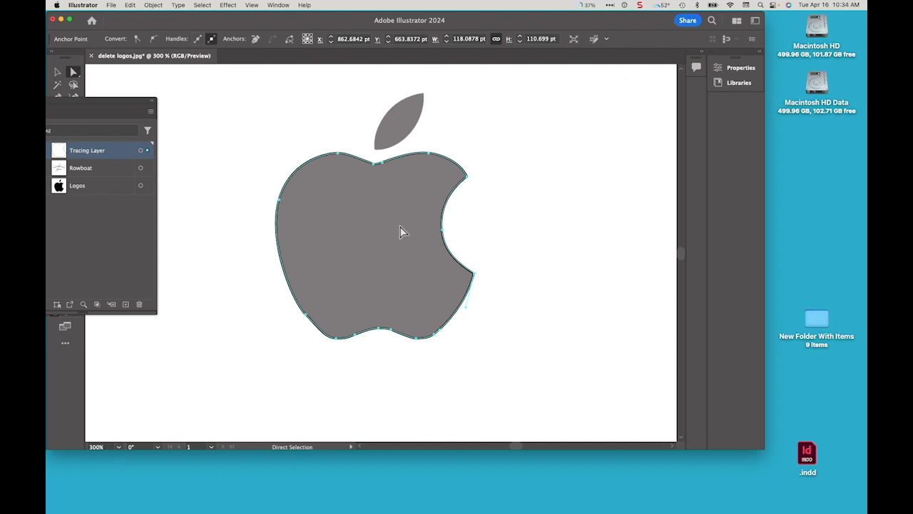
Hide the Logos layer to view the traced outline on its own
left_click_drag(111, 100, 209, 86)
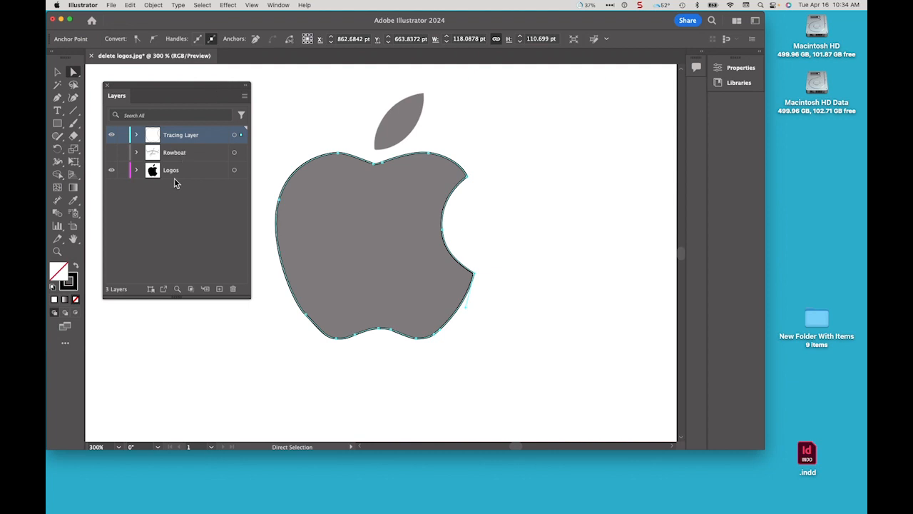
left_click(111, 172)
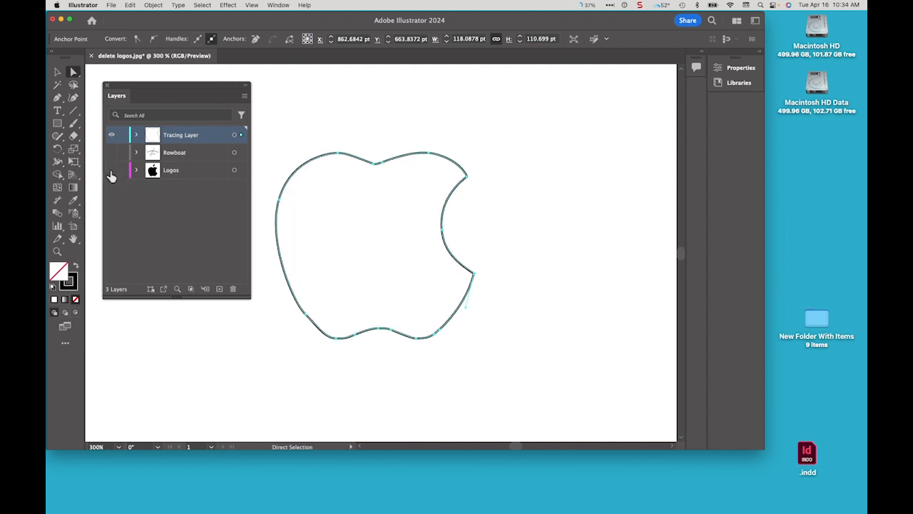